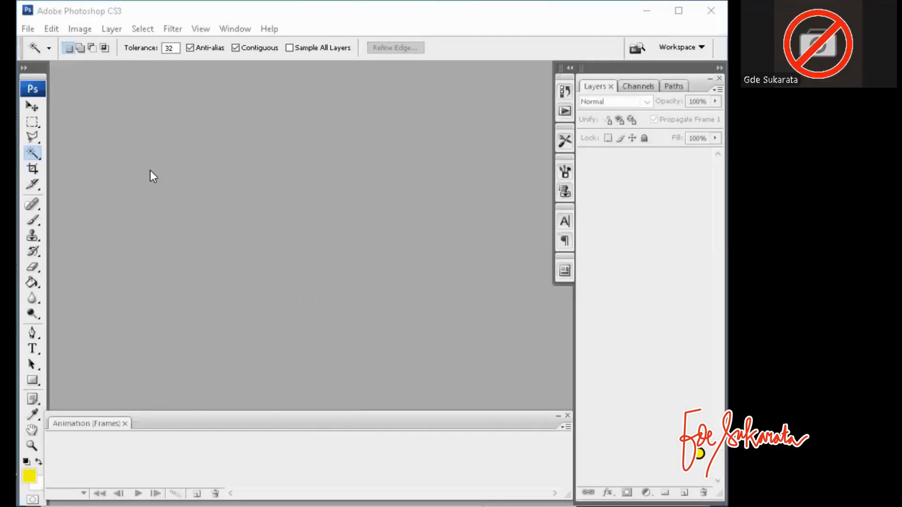
Step: Open 8fa64fcc-326e-457e-9fa5-af89a302cce4.jpg from the 001_PSD folder and enlarge its document window to show the whole photo
{"action": "left_click", "coordinate": [679, 10]}
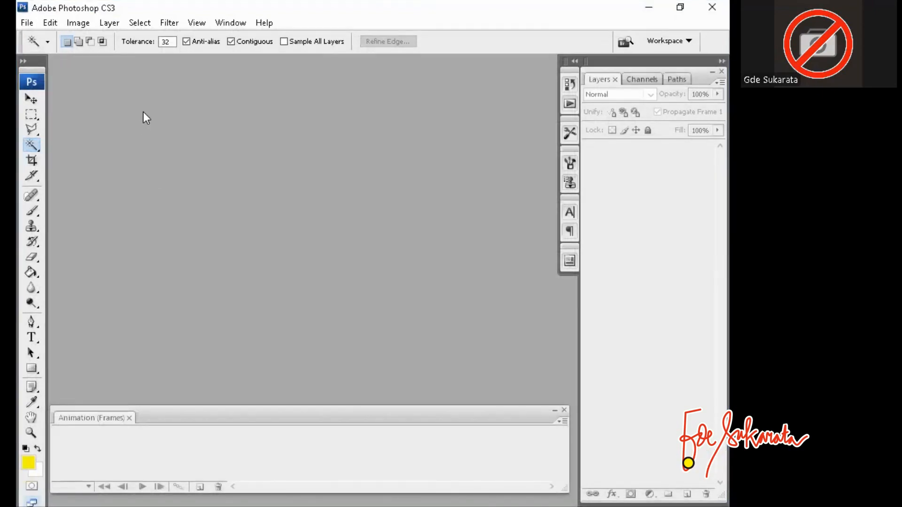
{"action": "double_click", "coordinate": [207, 137]}
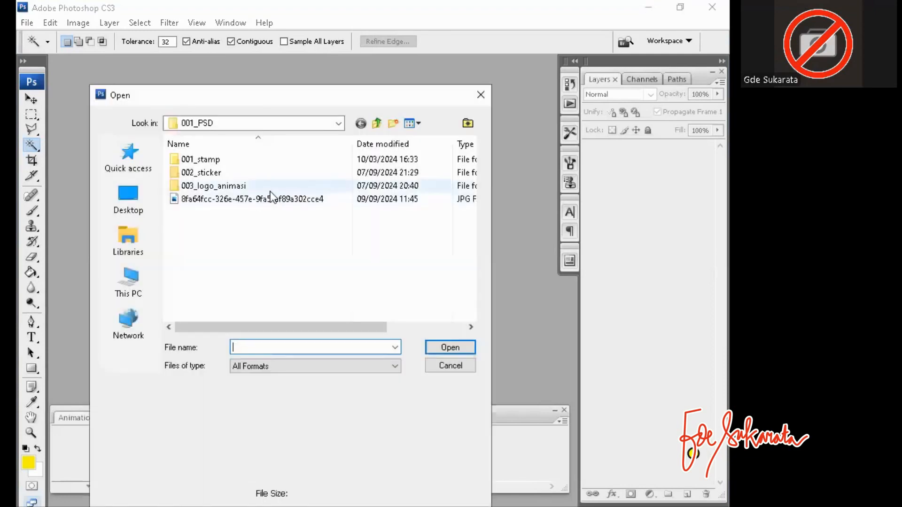
{"action": "left_click", "coordinate": [272, 201]}
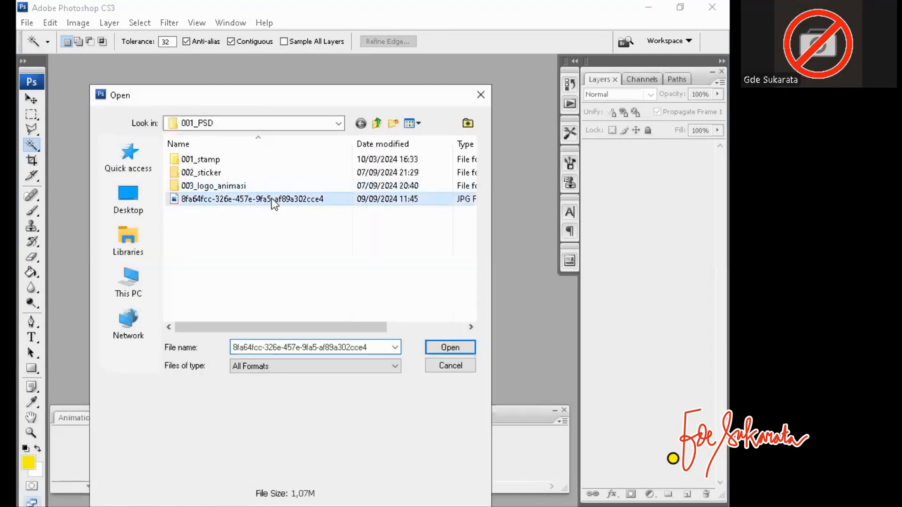
{"action": "left_click", "coordinate": [450, 347]}
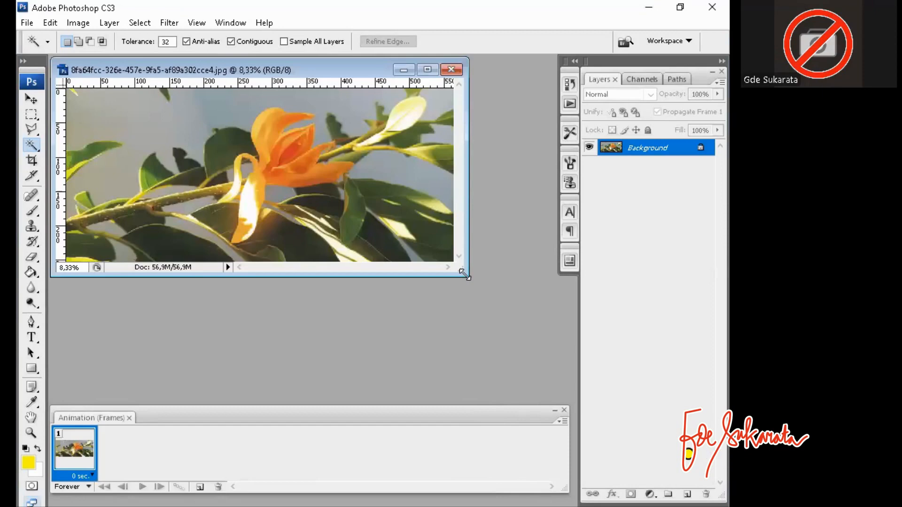
{"action": "left_click_drag", "start_coordinate": [464, 276], "coordinate": [533, 356]}
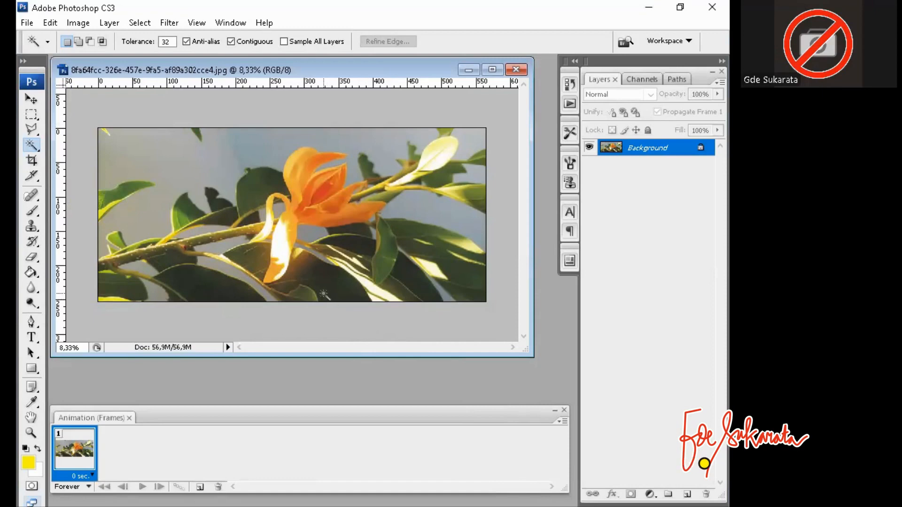
Step: Check the photo's pixel dimensions, document size and resolution in Image Size, leaving them as they are
{"action": "left_click", "coordinate": [31, 433]}
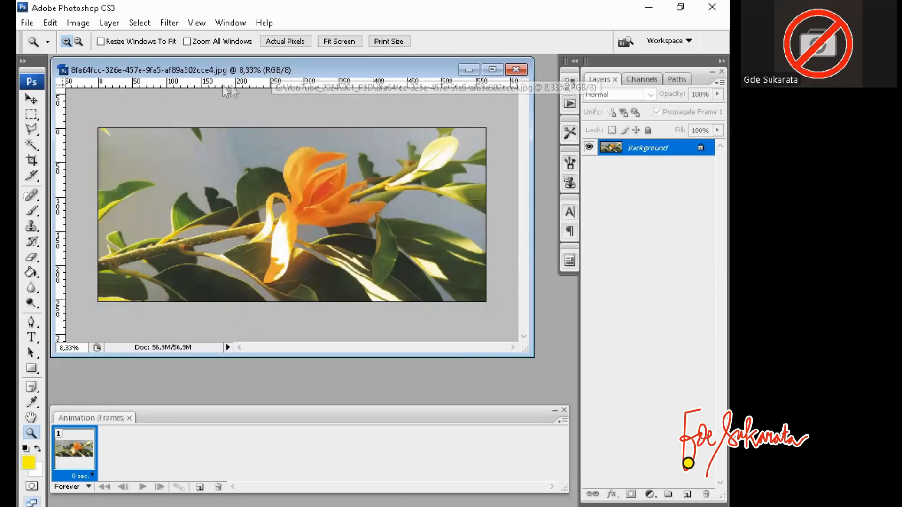
{"action": "left_click", "coordinate": [79, 23]}
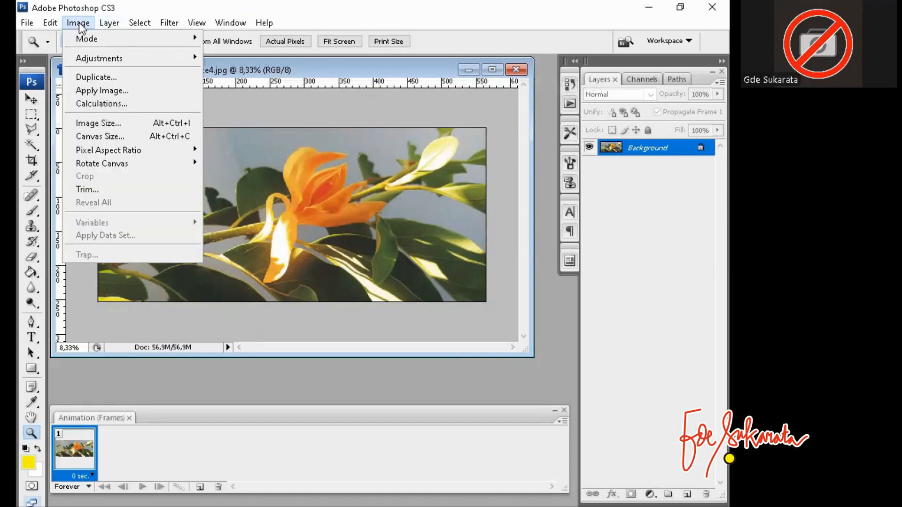
{"action": "left_click", "coordinate": [151, 120]}
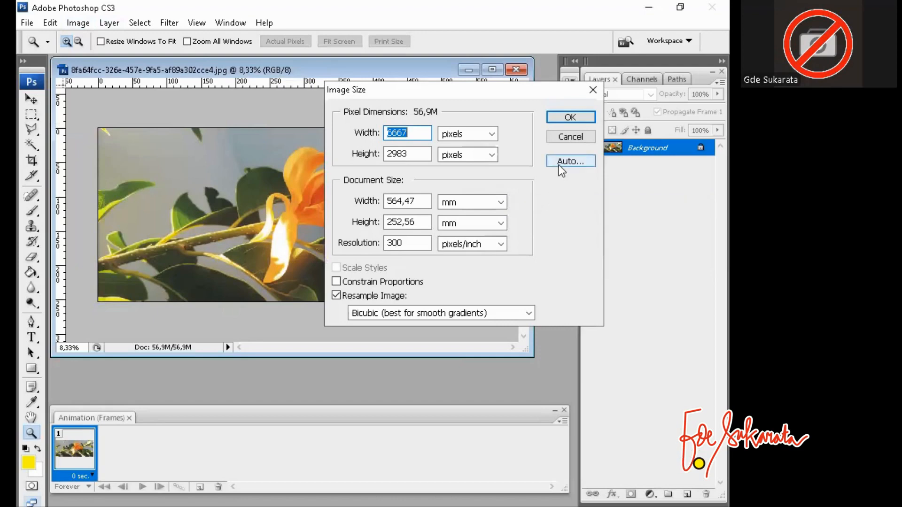
{"action": "left_click", "coordinate": [570, 137]}
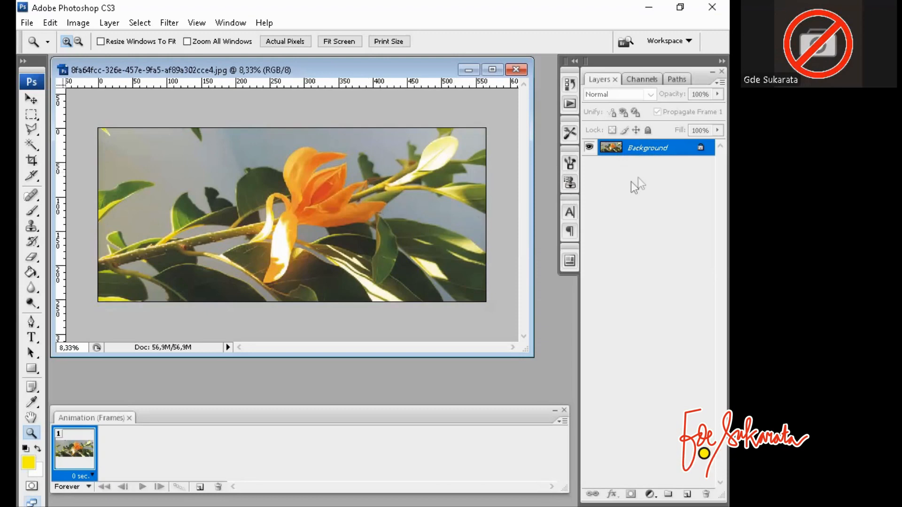
Step: Convert the locked Background into a regular editable layer with the default layer options
{"action": "double_click", "coordinate": [654, 150]}
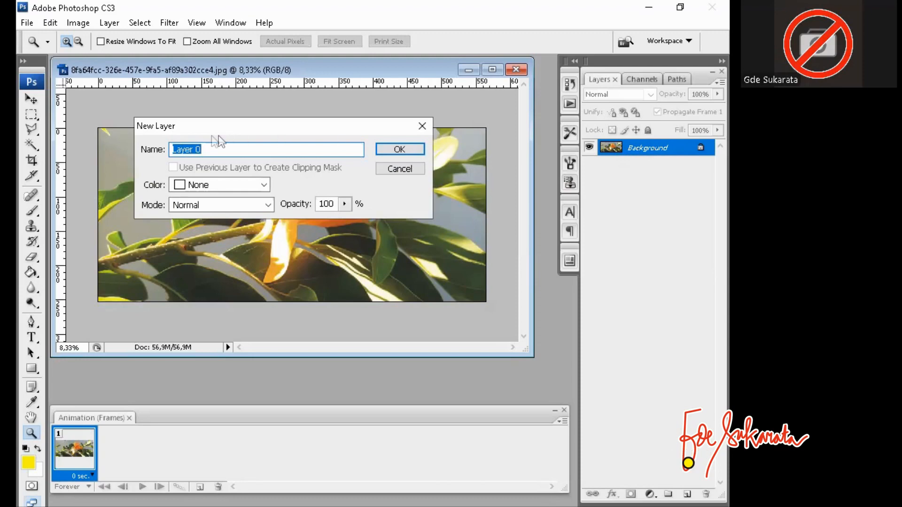
{"action": "left_click", "coordinate": [400, 149]}
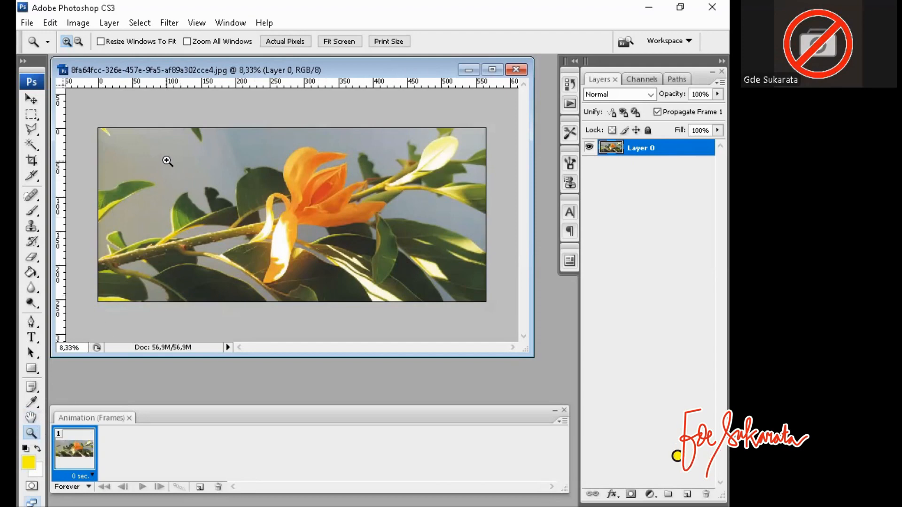
Step: Magnify the gap between the two torn leaf parts left of the flower and activate the Polygonal Lasso tool with 0 px feather
{"action": "left_click_drag", "start_coordinate": [166, 164], "coordinate": [276, 227]}
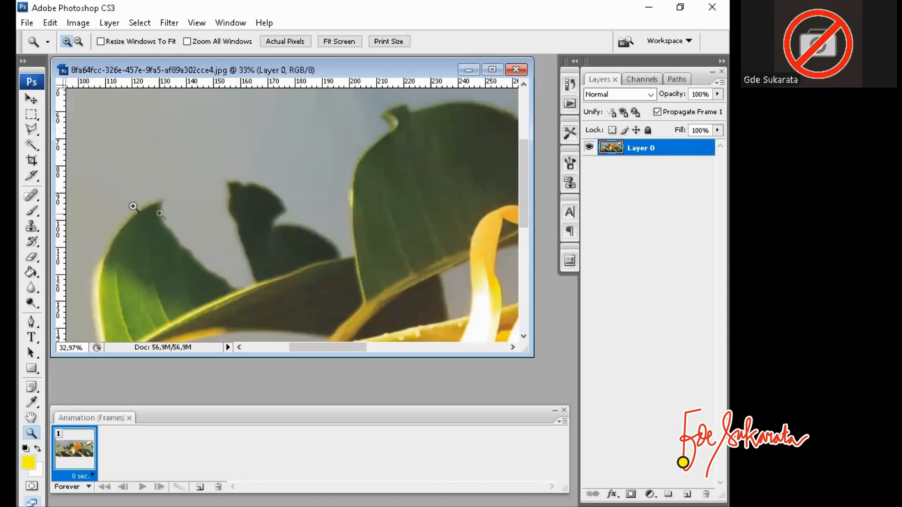
{"action": "left_click", "coordinate": [32, 131]}
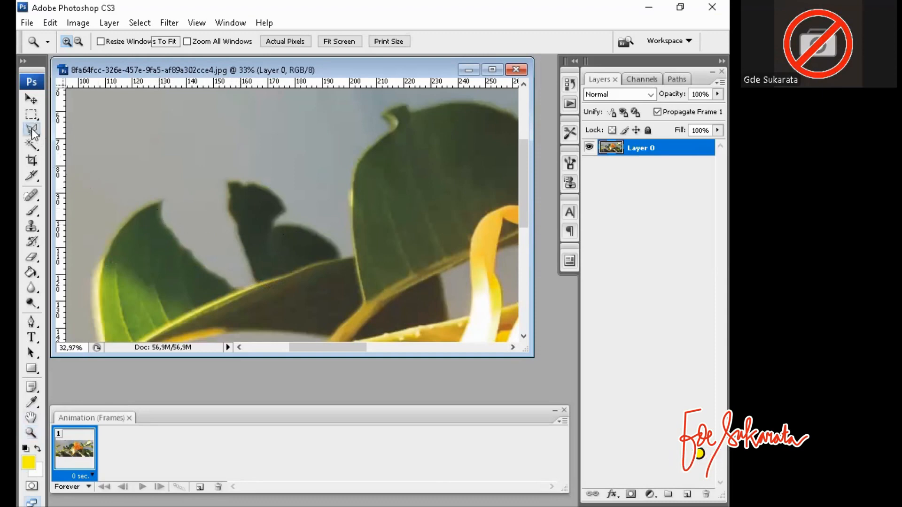
{"action": "left_click", "coordinate": [32, 130]}
{"action": "left_click", "coordinate": [75, 146]}
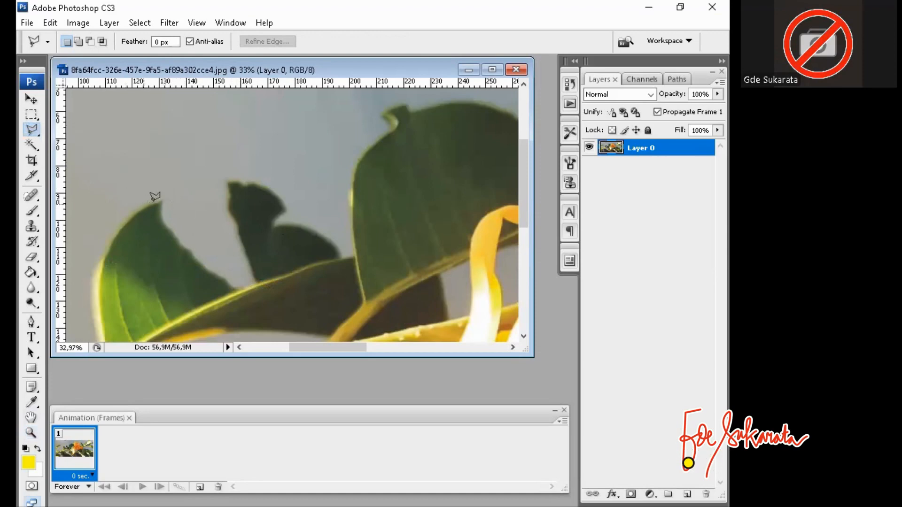
{"action": "left_click", "coordinate": [30, 431]}
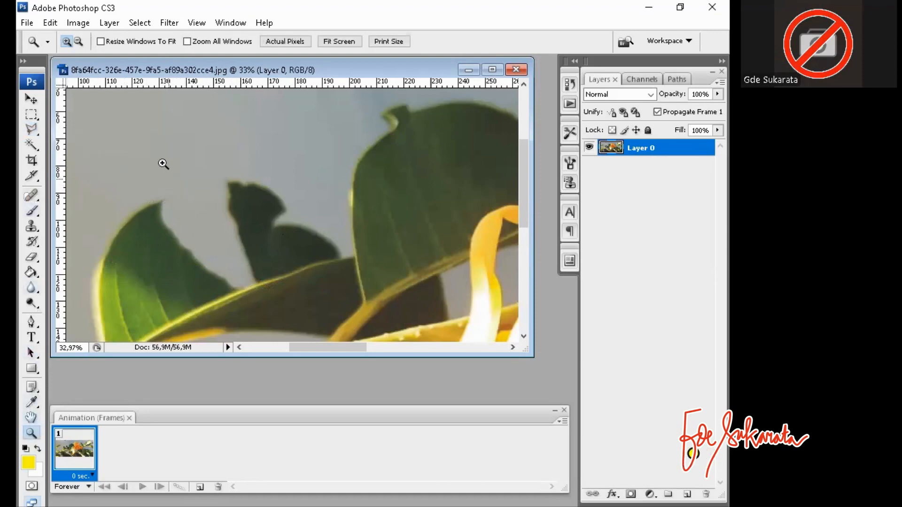
{"action": "left_click_drag", "start_coordinate": [138, 176], "coordinate": [272, 264]}
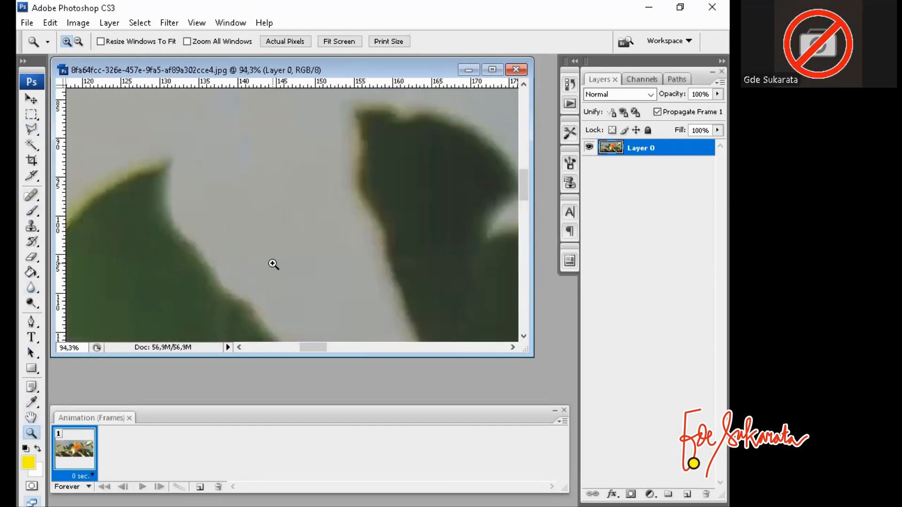
{"action": "left_click", "coordinate": [31, 129]}
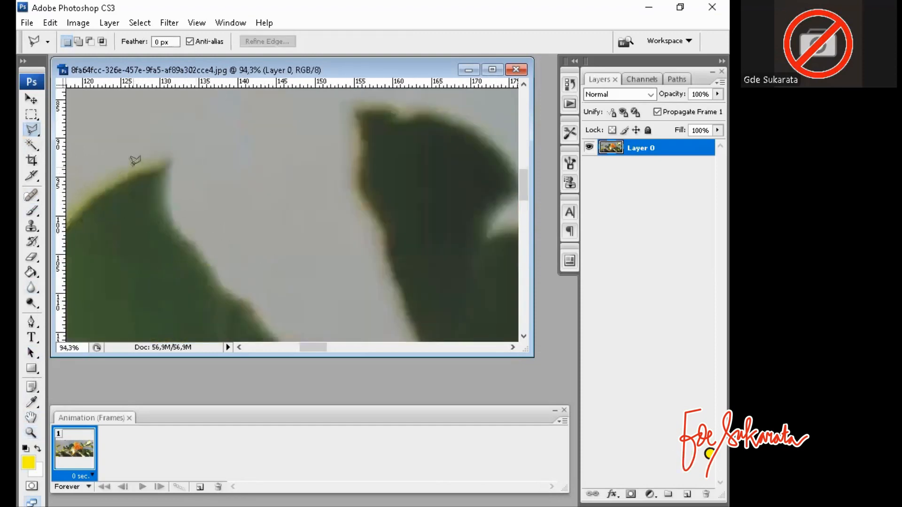
{"action": "left_click", "coordinate": [169, 163]}
{"action": "left_click", "coordinate": [162, 196]}
{"action": "left_click", "coordinate": [170, 221]}
{"action": "left_click", "coordinate": [181, 234]}
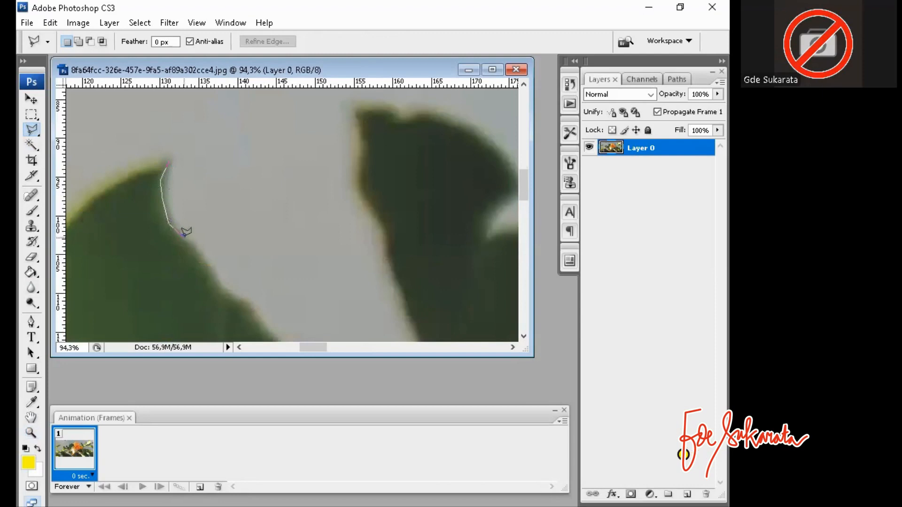
{"action": "left_click", "coordinate": [191, 242]}
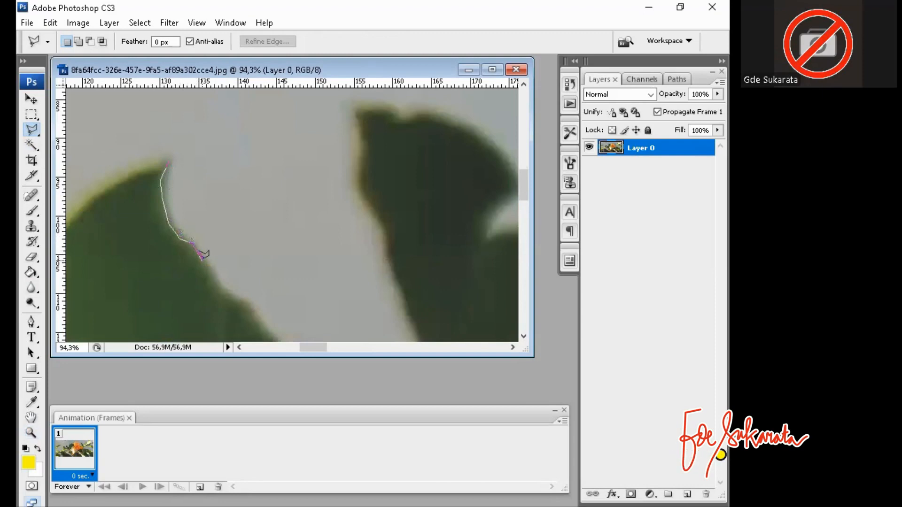
{"action": "left_click", "coordinate": [202, 258]}
{"action": "left_click", "coordinate": [216, 274]}
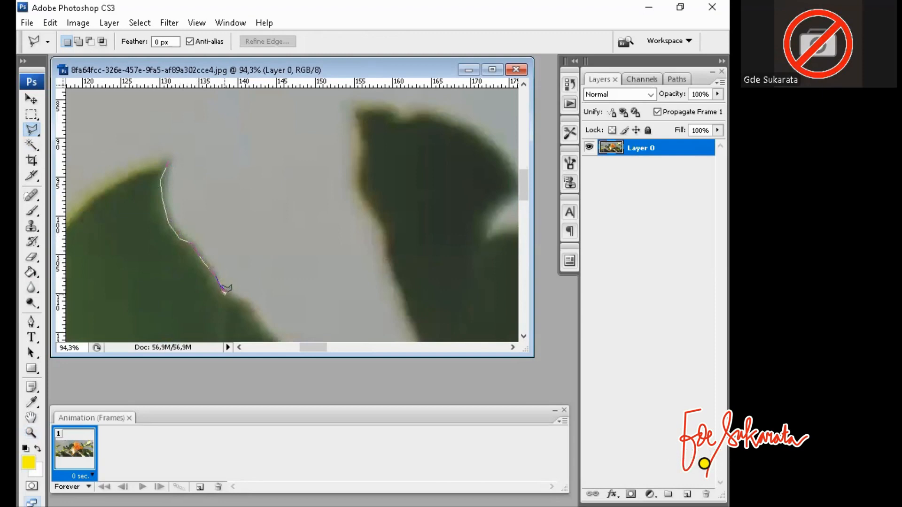
{"action": "left_click", "coordinate": [224, 292]}
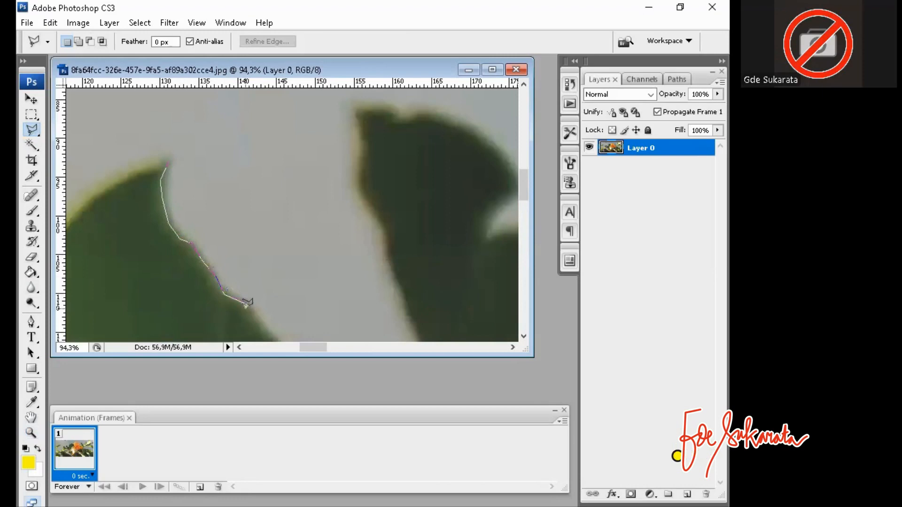
{"action": "key", "text": "BackSpace"}
{"action": "key", "text": "BackSpace"}
{"action": "key", "text": "BackSpace"}
{"action": "key", "text": "BackSpace"}
{"action": "key", "text": "BackSpace"}
{"action": "key", "text": "BackSpace"}
{"action": "key", "text": "BackSpace"}
{"action": "key", "text": "BackSpace"}
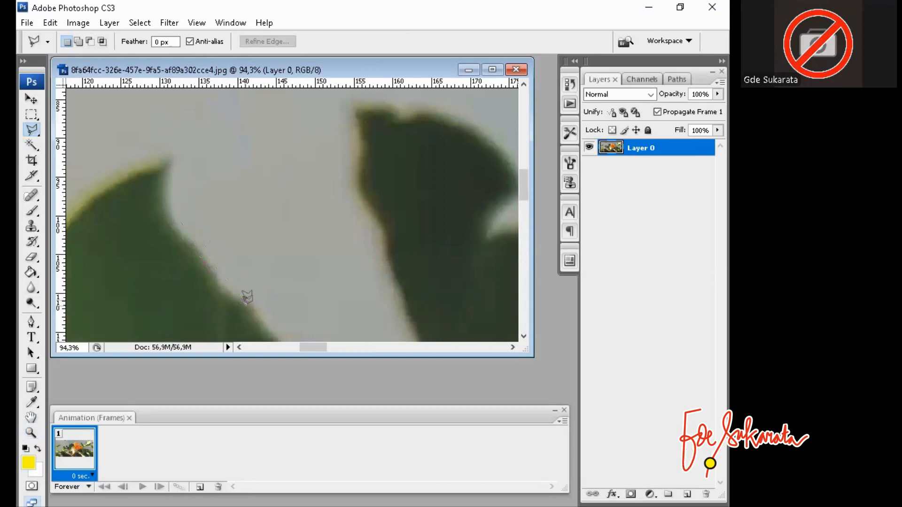
Step: Trace a closed Polygonal Lasso selection around the gap between the torn leaf parts, overlapping slightly into the green on both sides
{"action": "left_click", "coordinate": [168, 161]}
{"action": "left_click", "coordinate": [151, 178]}
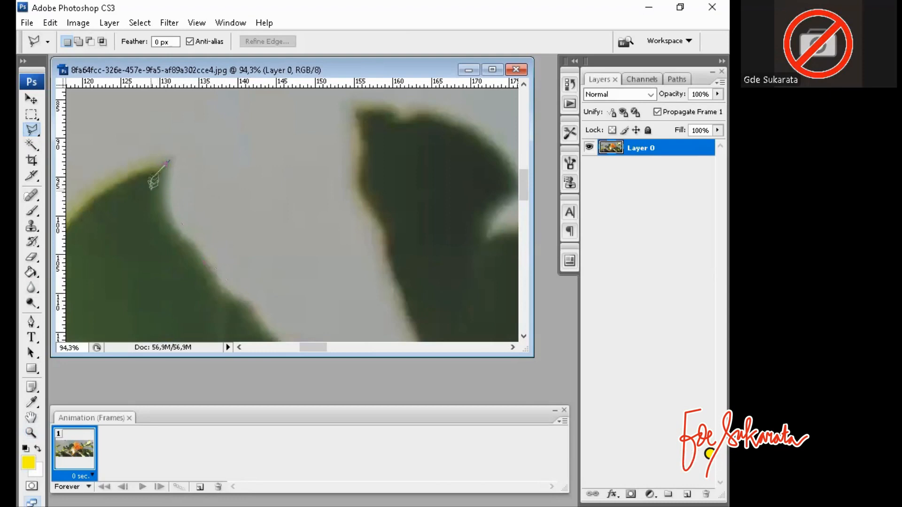
{"action": "left_click", "coordinate": [151, 198]}
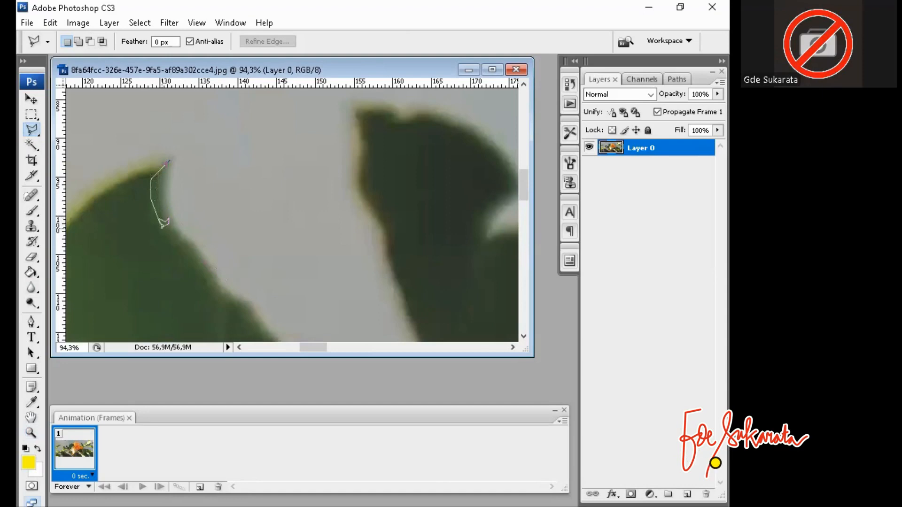
{"action": "left_click", "coordinate": [162, 228]}
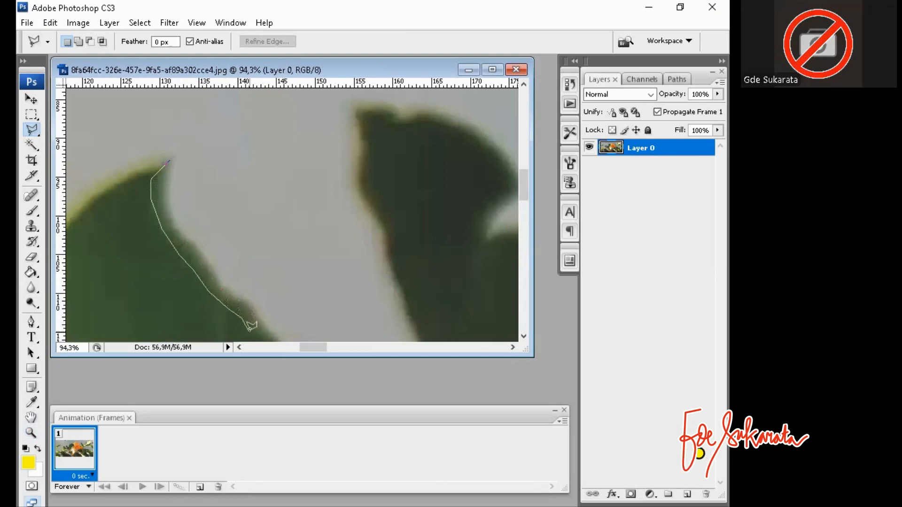
{"action": "left_click_drag", "start_coordinate": [245, 312], "coordinate": [150, 133]}
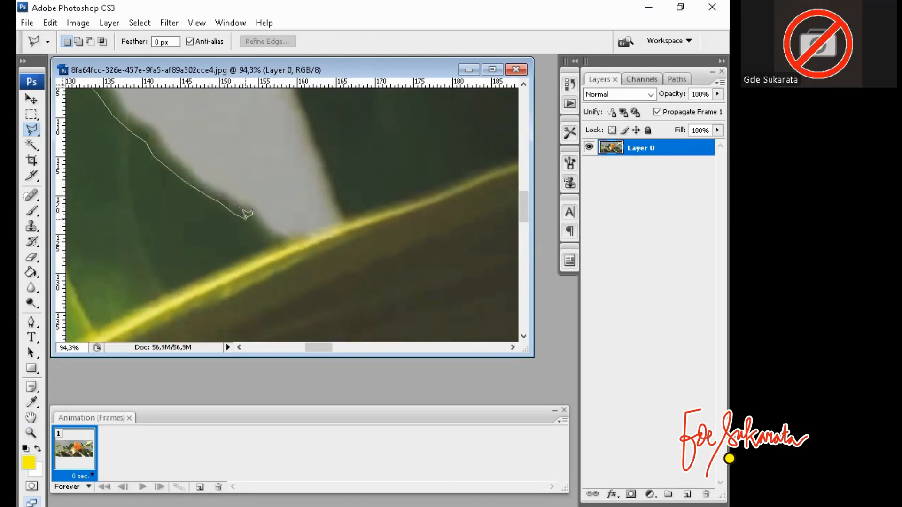
{"action": "left_click", "coordinate": [245, 217]}
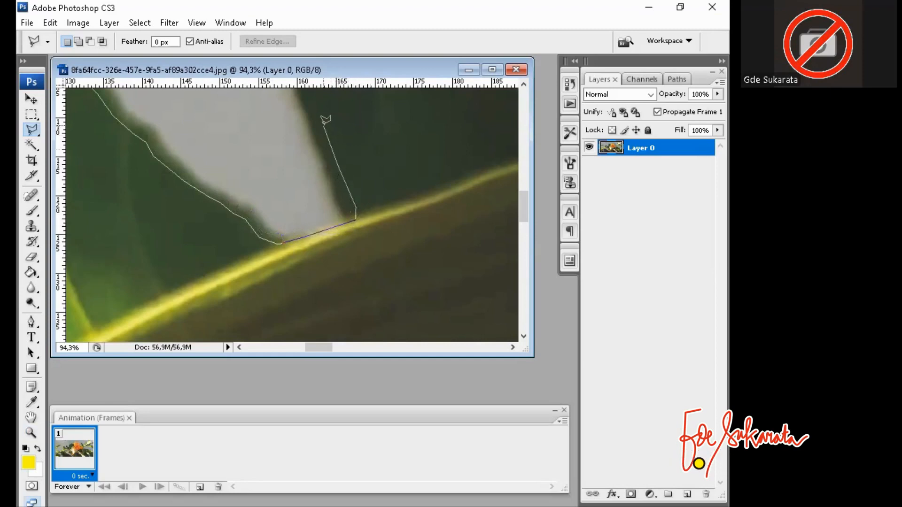
{"action": "left_click_drag", "start_coordinate": [324, 124], "coordinate": [353, 302]}
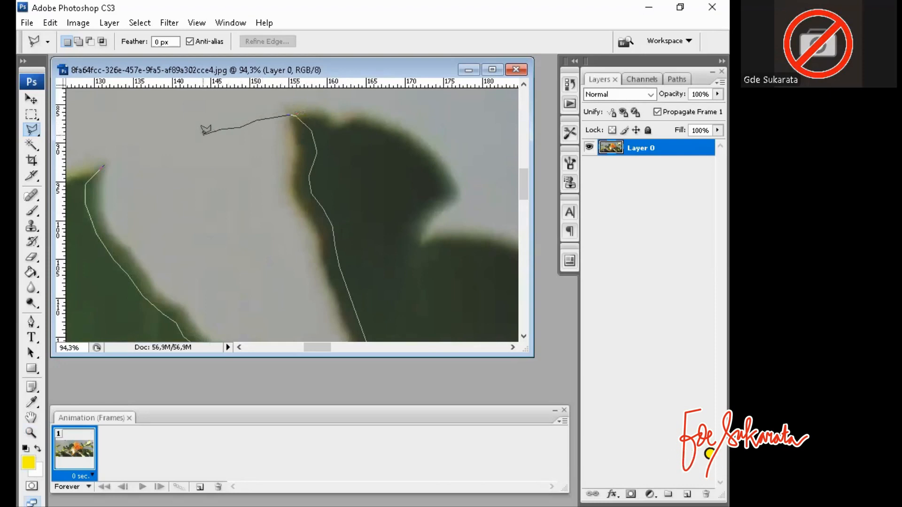
{"action": "left_click", "coordinate": [108, 160]}
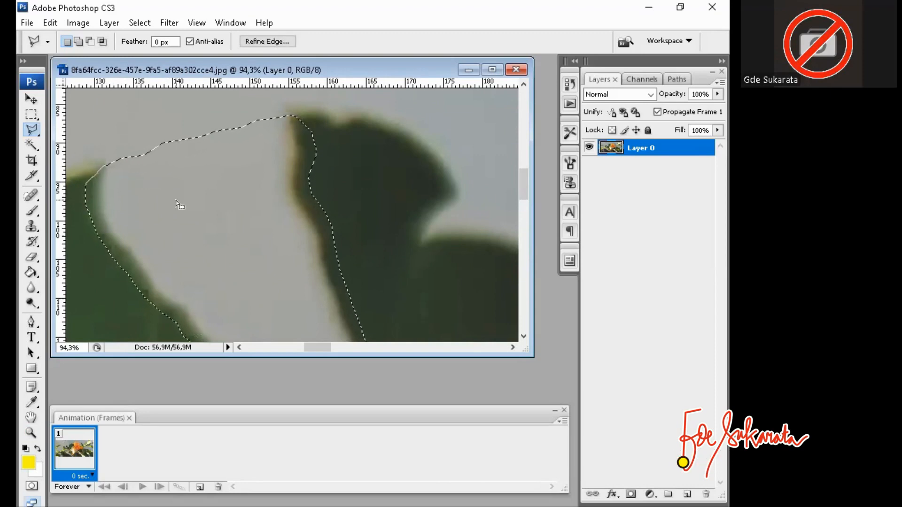
Step: Move the selection outline onto the intact part of the large green leaf beside the flower and copy that leaf area
{"action": "key", "text": "ctrl+minus"}
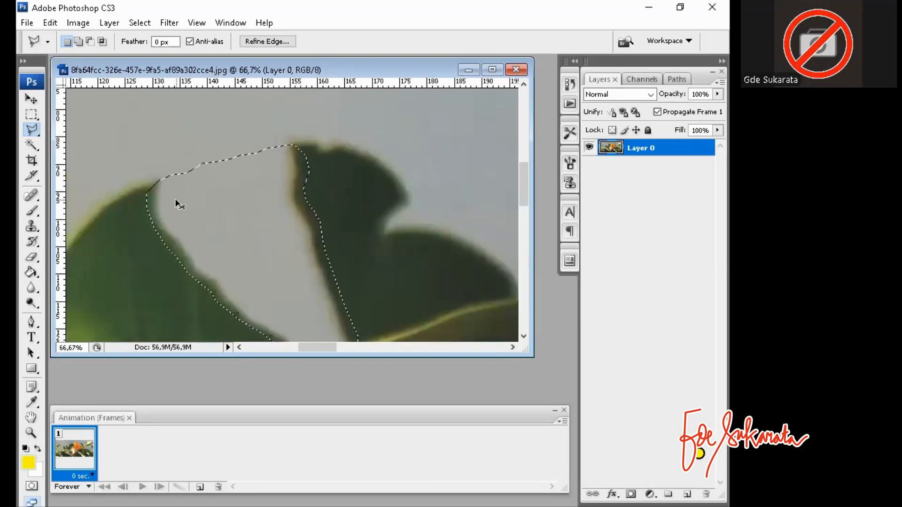
{"action": "key", "text": "ctrl+minus"}
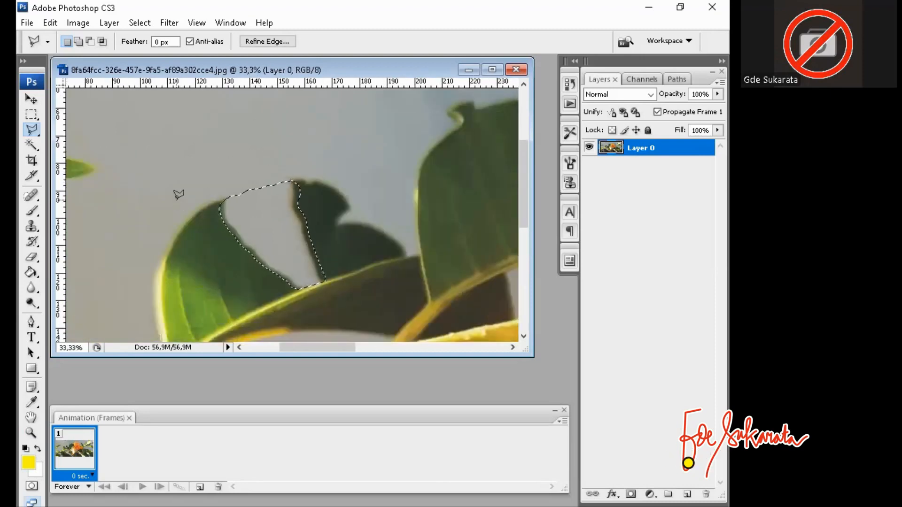
{"action": "left_click_drag", "start_coordinate": [305, 347], "coordinate": [332, 348]}
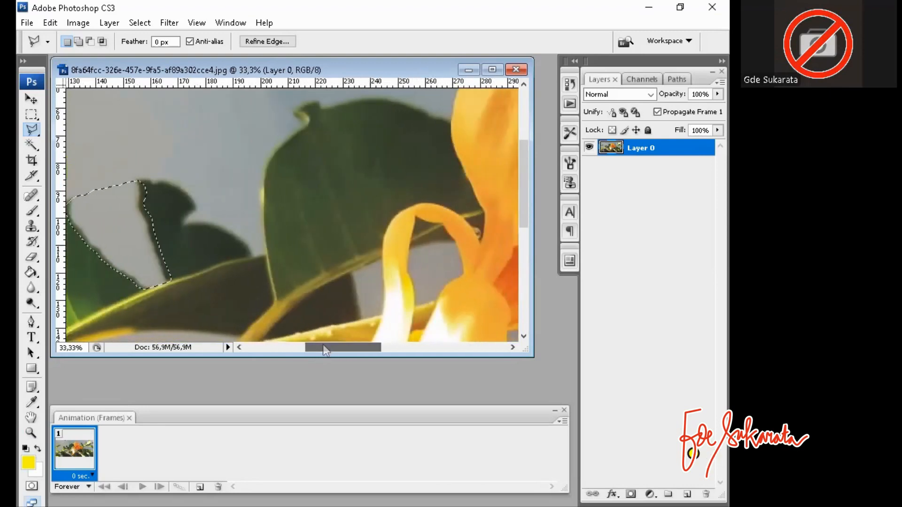
{"action": "mouse_move", "coordinate": [103, 219]}
{"action": "left_mouse_down"}
{"action": "mouse_move", "coordinate": [143, 224]}
{"action": "mouse_move", "coordinate": [121, 218]}
{"action": "mouse_move", "coordinate": [135, 219]}
{"action": "mouse_move", "coordinate": [111, 227]}
{"action": "mouse_move", "coordinate": [109, 216]}
{"action": "mouse_move", "coordinate": [109, 227]}
{"action": "mouse_move", "coordinate": [167, 216]}
{"action": "mouse_move", "coordinate": [331, 170]}
{"action": "mouse_move", "coordinate": [360, 150]}
{"action": "left_mouse_up"}
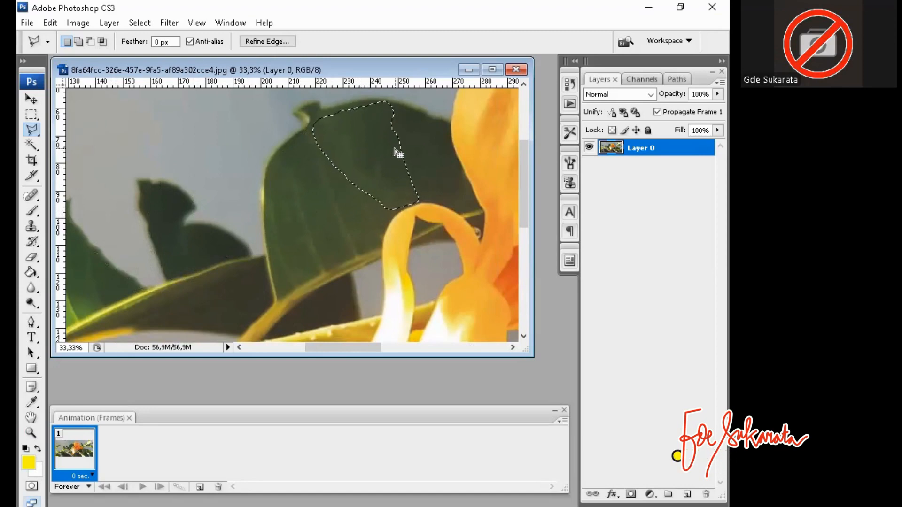
{"action": "left_click", "coordinate": [50, 23]}
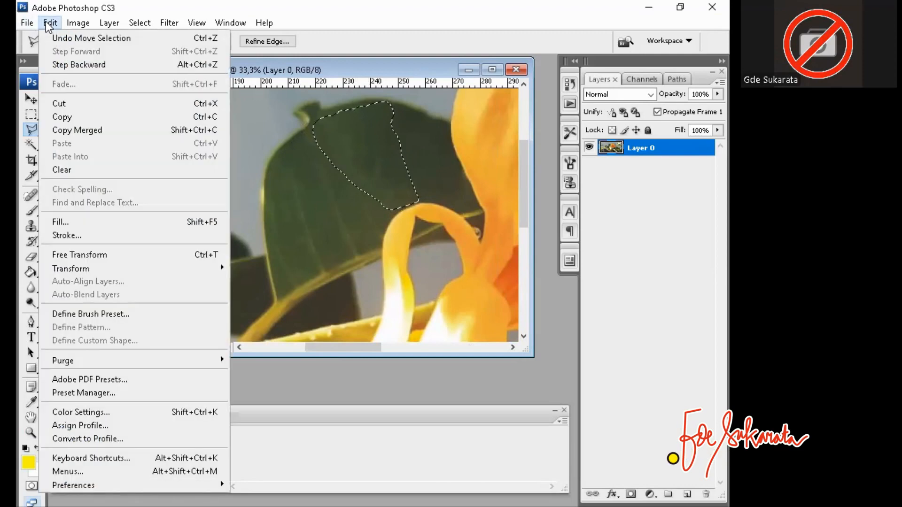
{"action": "left_click", "coordinate": [89, 117]}
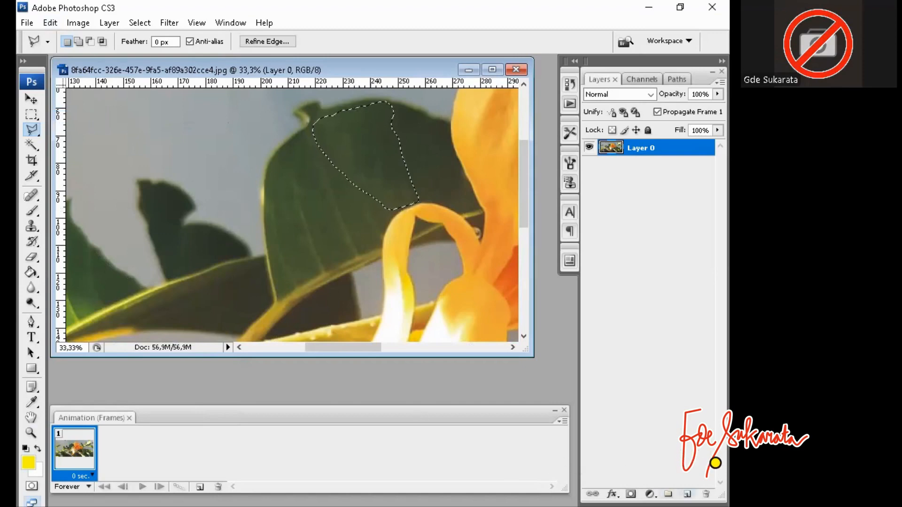
Step: Add a new layer above Layer 0 and paste the copied leaf piece into it
{"action": "left_click", "coordinate": [687, 495]}
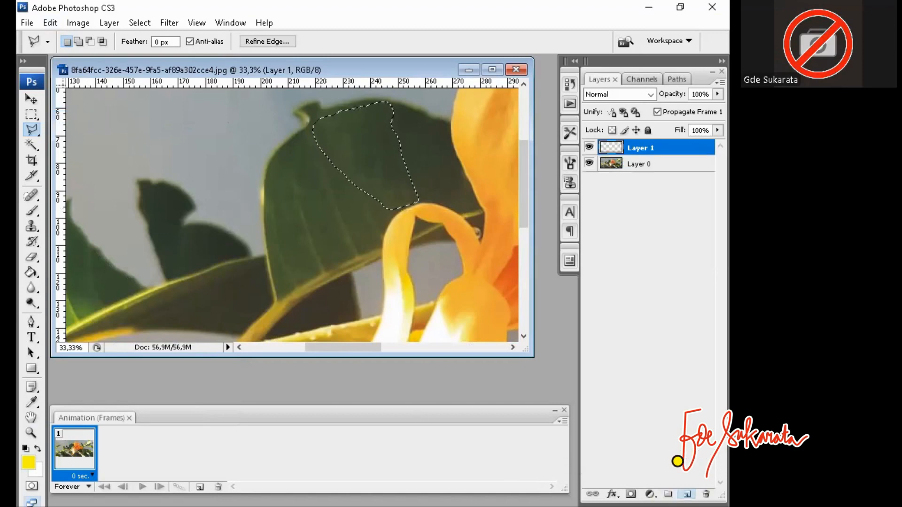
{"action": "left_click", "coordinate": [51, 24]}
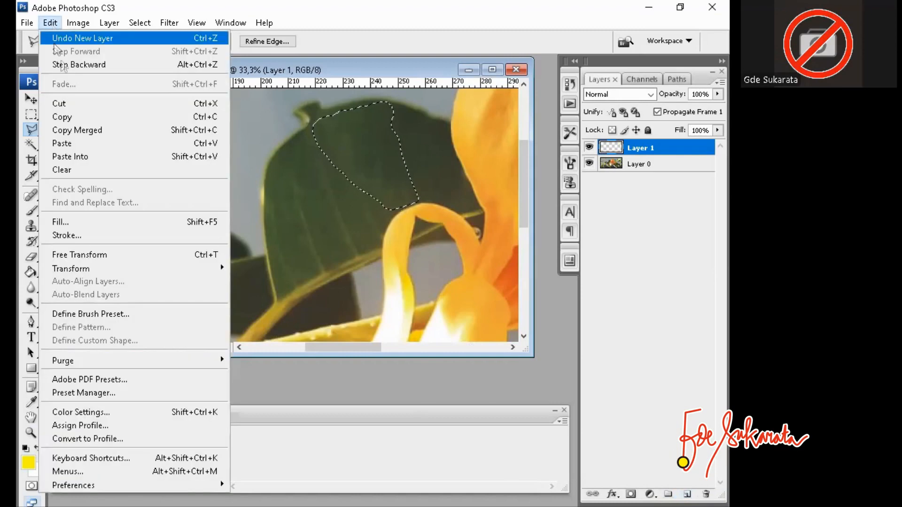
{"action": "left_click", "coordinate": [94, 142]}
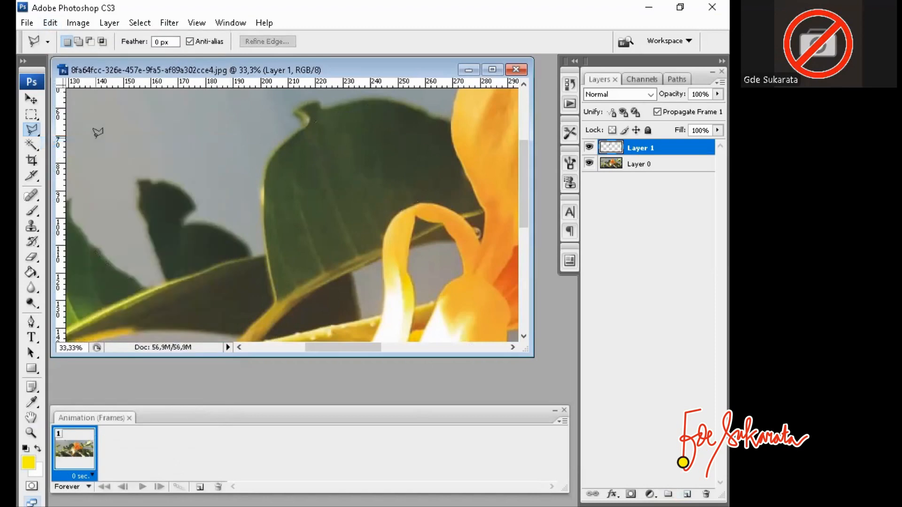
Step: Move the pasted leaf piece over the gap between the torn leaf parts so it bridges both sides
{"action": "key", "text": "v"}
{"action": "left_click_drag", "start_coordinate": [387, 164], "coordinate": [262, 186]}
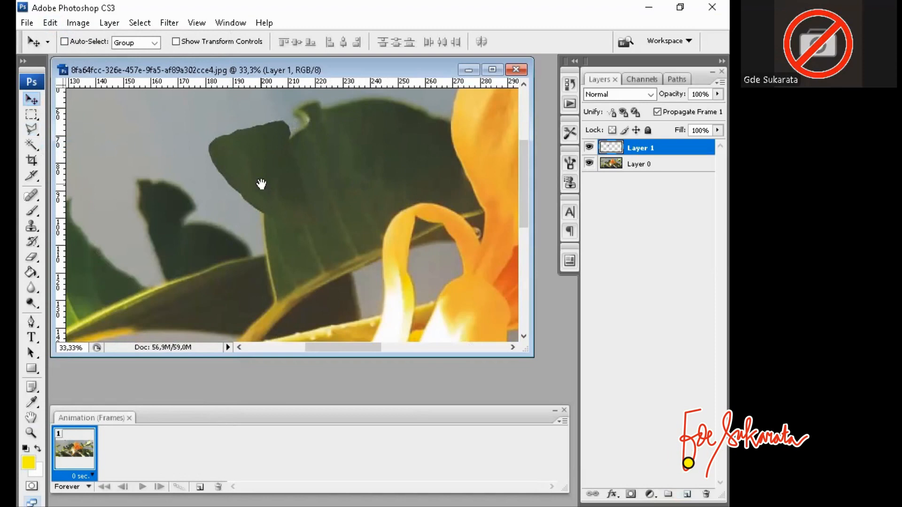
{"action": "left_click_drag", "start_coordinate": [262, 184], "coordinate": [289, 234]}
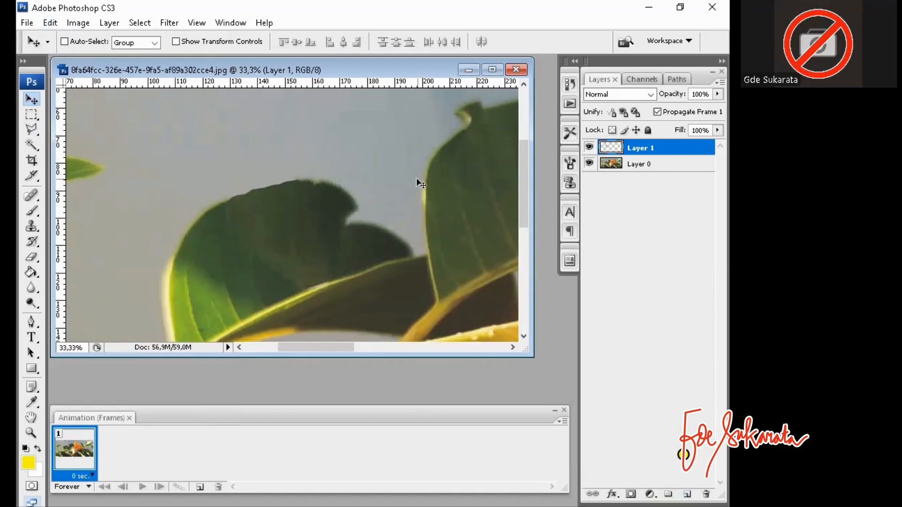
Step: Hide Layer 0 to isolate the leaf patch on Layer 1
{"action": "left_click", "coordinate": [31, 432]}
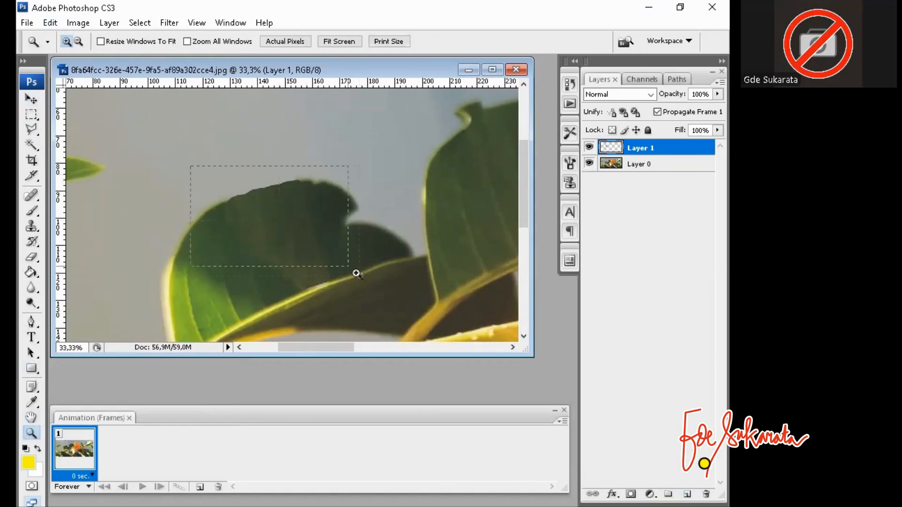
{"action": "left_click_drag", "start_coordinate": [356, 273], "coordinate": [377, 305]}
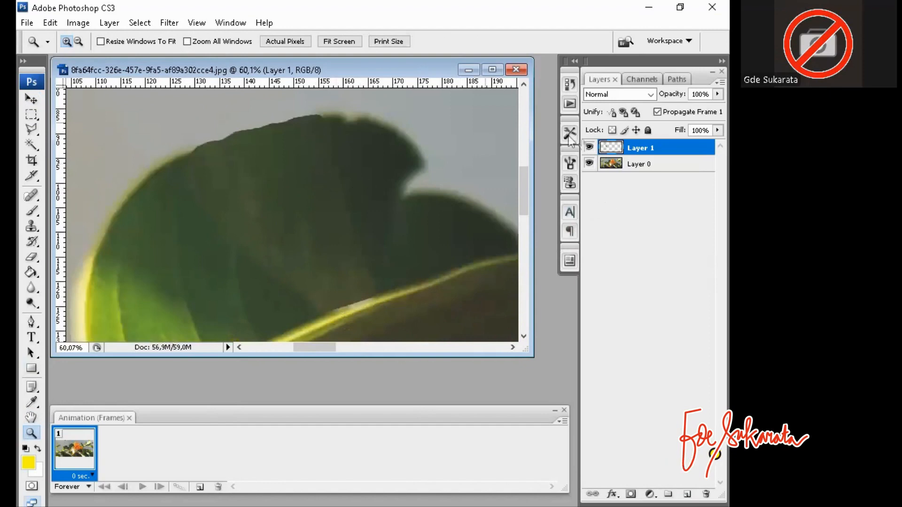
{"action": "left_click", "coordinate": [589, 164]}
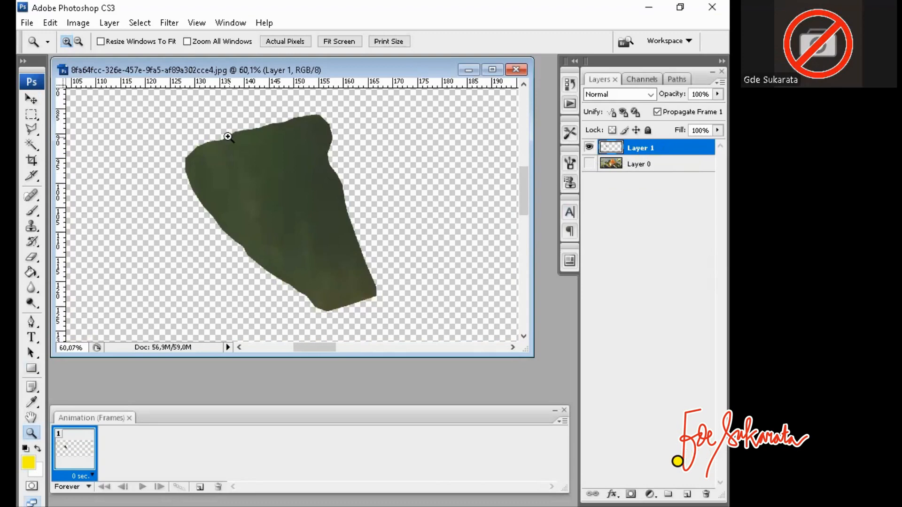
Step: Set the Blur tool to a soft 100 px brush with 0% hardness and blur the outline of the leaf patch
{"action": "left_click", "coordinate": [30, 288]}
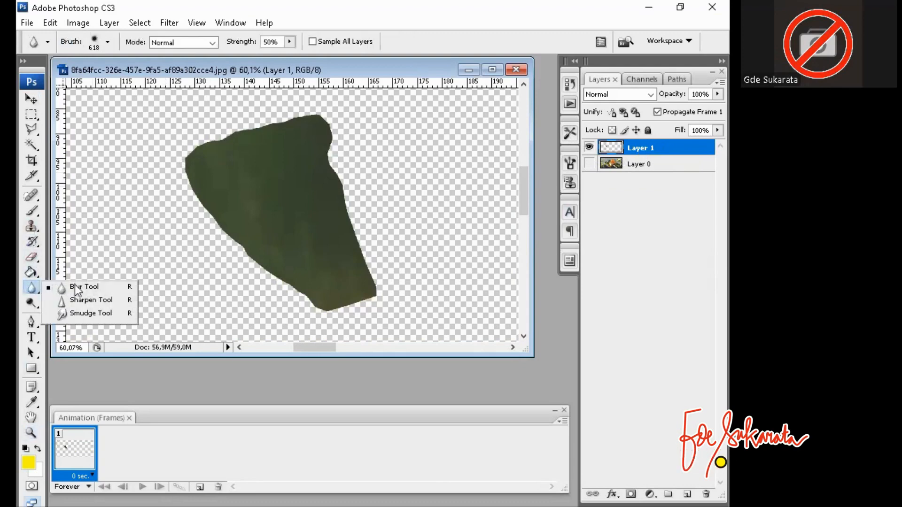
{"action": "left_click", "coordinate": [82, 288]}
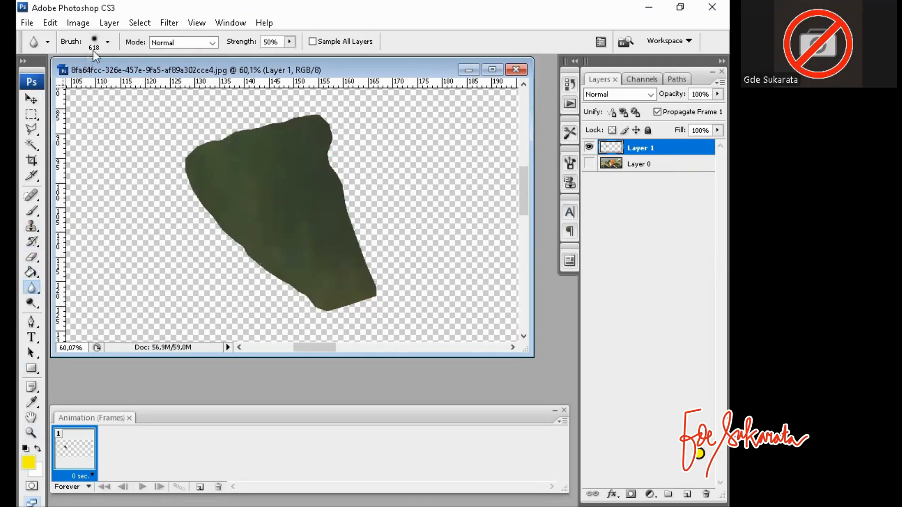
{"action": "left_click", "coordinate": [108, 42]}
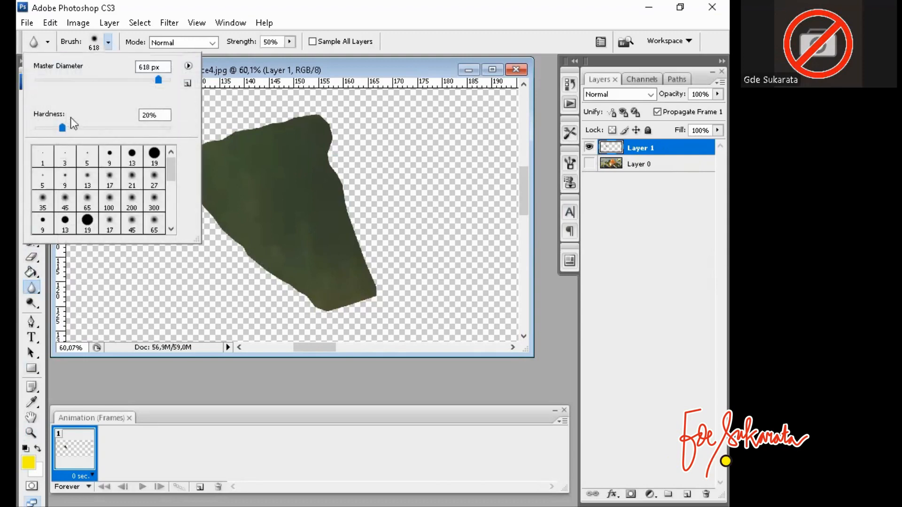
{"action": "left_click", "coordinate": [45, 127]}
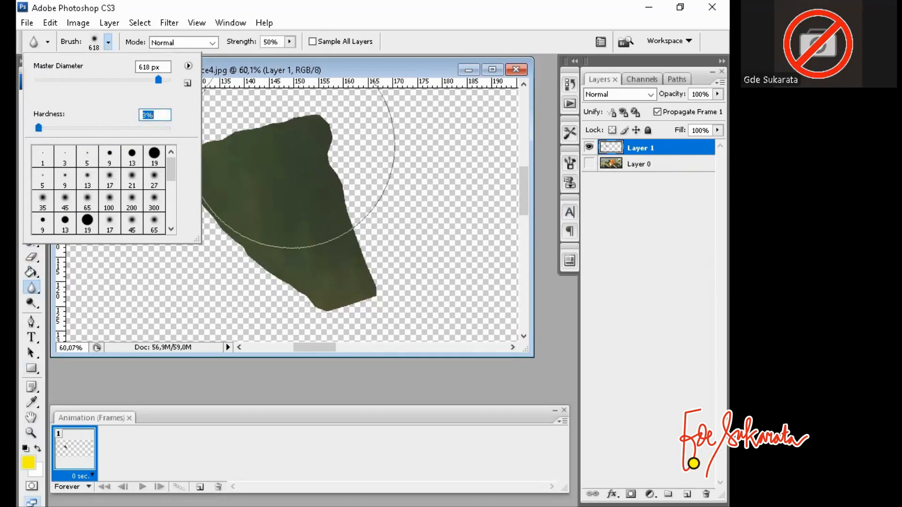
{"action": "left_click", "coordinate": [154, 155]}
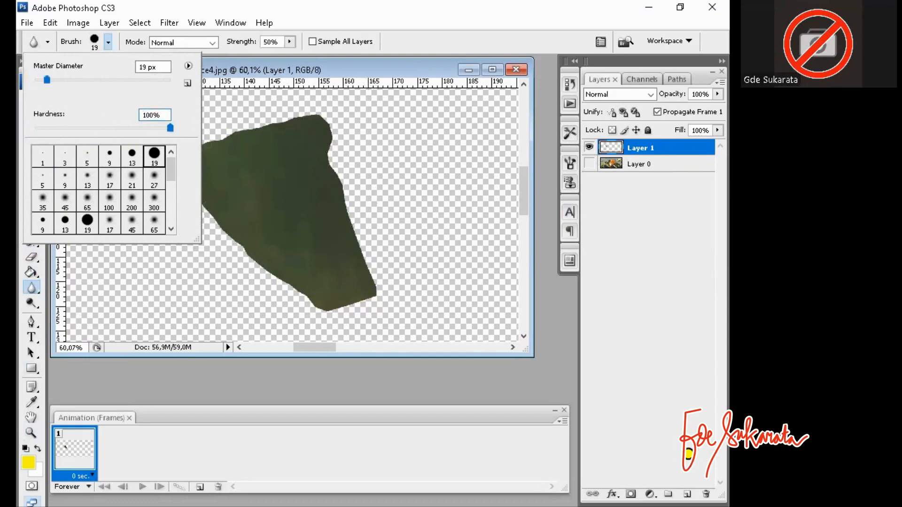
{"action": "left_click", "coordinate": [66, 199]}
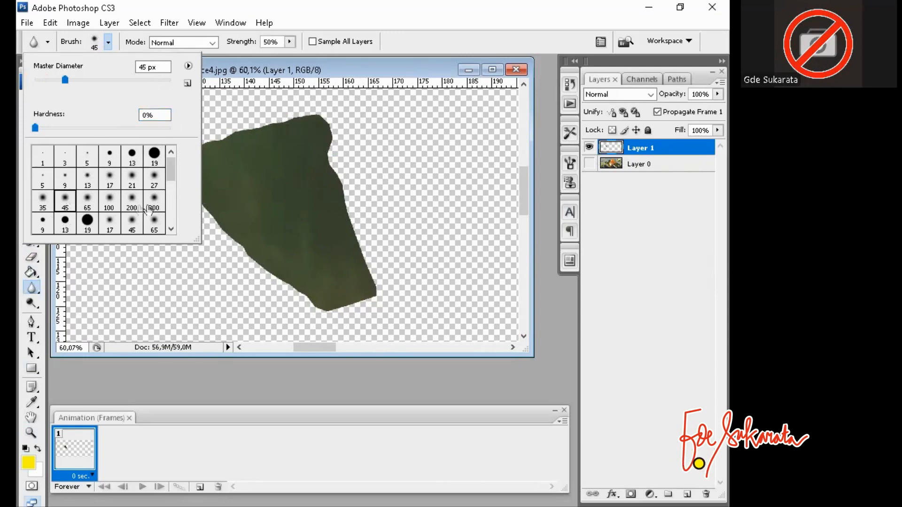
{"action": "left_click", "coordinate": [132, 208]}
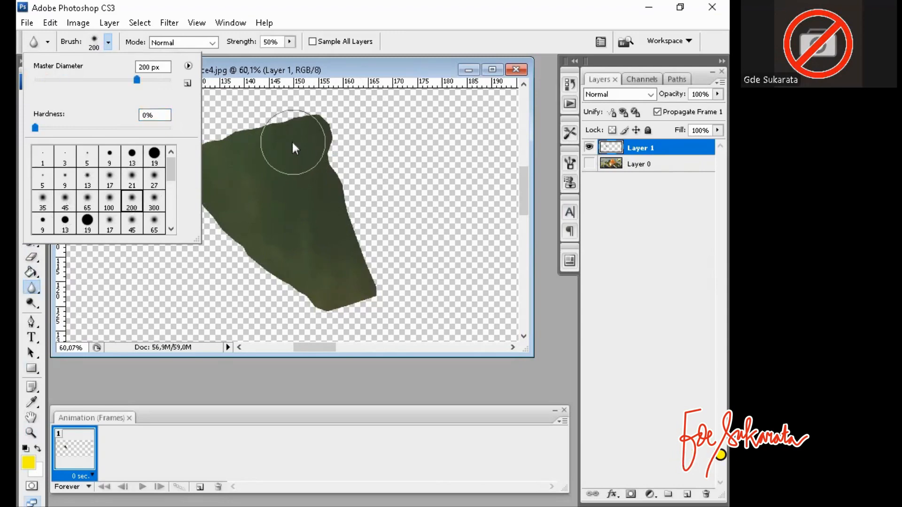
{"action": "left_click", "coordinate": [114, 208]}
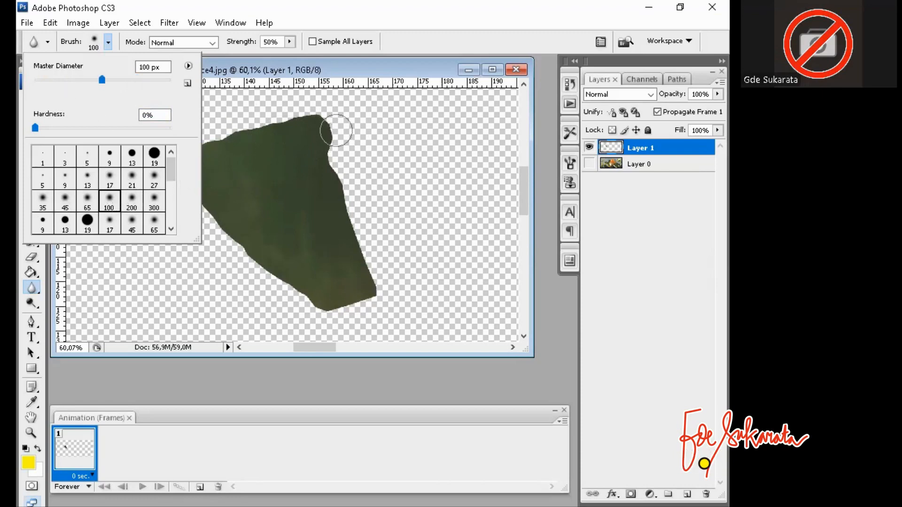
{"action": "mouse_move", "coordinate": [333, 130]}
{"action": "left_mouse_down"}
{"action": "mouse_move", "coordinate": [342, 210]}
{"action": "mouse_move", "coordinate": [327, 151]}
{"action": "mouse_move", "coordinate": [326, 176]}
{"action": "mouse_move", "coordinate": [325, 130]}
{"action": "mouse_move", "coordinate": [353, 255]}
{"action": "mouse_move", "coordinate": [346, 218]}
{"action": "mouse_move", "coordinate": [351, 239]}
{"action": "mouse_move", "coordinate": [354, 215]}
{"action": "mouse_move", "coordinate": [371, 274]}
{"action": "mouse_move", "coordinate": [368, 301]}
{"action": "mouse_move", "coordinate": [321, 299]}
{"action": "mouse_move", "coordinate": [382, 281]}
{"action": "mouse_move", "coordinate": [305, 294]}
{"action": "mouse_move", "coordinate": [189, 196]}
{"action": "mouse_move", "coordinate": [194, 169]}
{"action": "mouse_move", "coordinate": [200, 203]}
{"action": "mouse_move", "coordinate": [185, 177]}
{"action": "mouse_move", "coordinate": [189, 155]}
{"action": "mouse_move", "coordinate": [215, 143]}
{"action": "mouse_move", "coordinate": [197, 139]}
{"action": "mouse_move", "coordinate": [329, 116]}
{"action": "mouse_move", "coordinate": [201, 146]}
{"action": "mouse_move", "coordinate": [188, 175]}
{"action": "mouse_move", "coordinate": [198, 204]}
{"action": "left_mouse_up"}
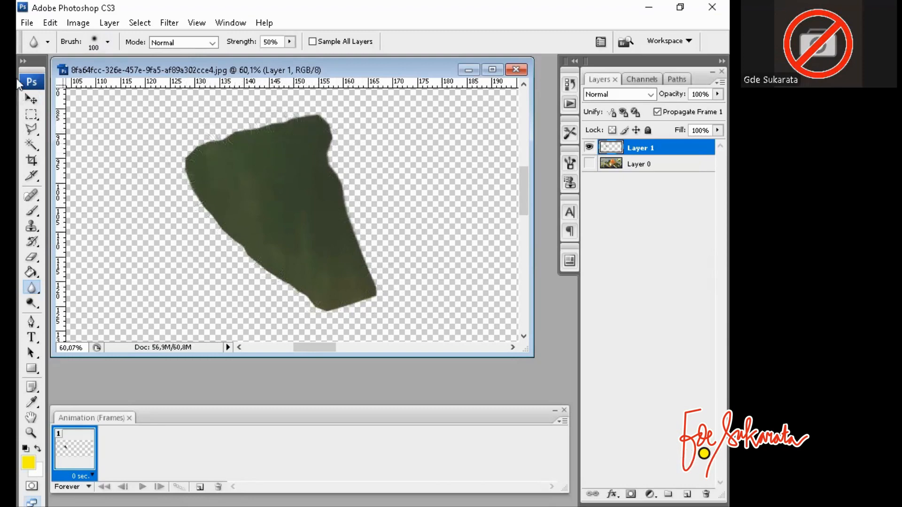
Step: Set the Blur brush hardness to 16% and go over the patch's edges again to soften them
{"action": "left_click", "coordinate": [108, 44]}
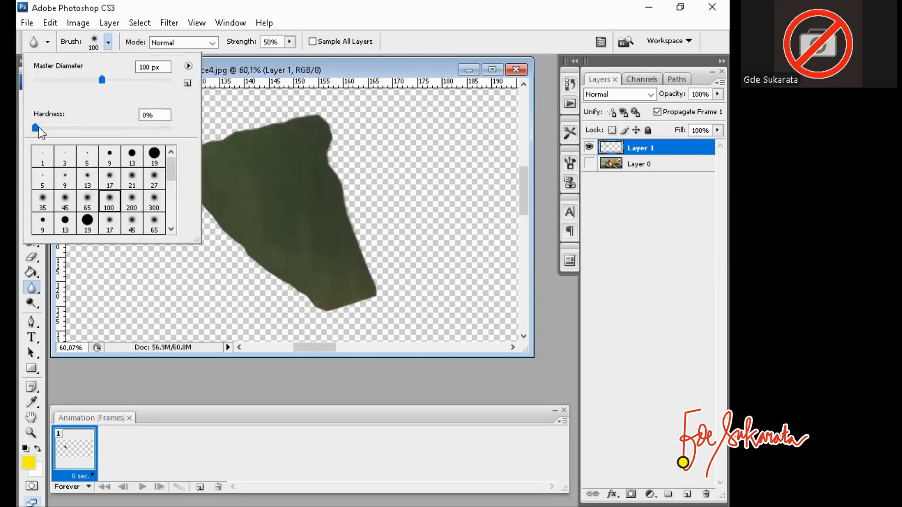
{"action": "left_click_drag", "start_coordinate": [35, 129], "coordinate": [57, 129]}
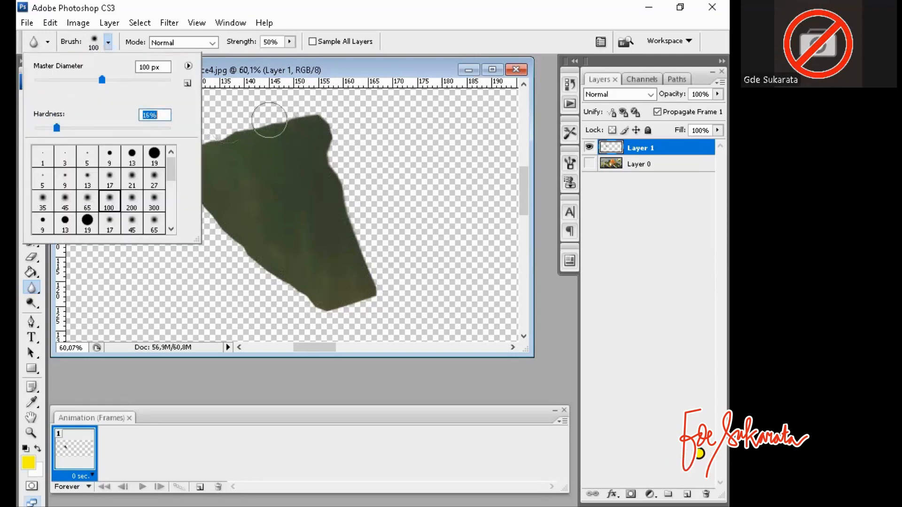
{"action": "mouse_move", "coordinate": [311, 116]}
{"action": "left_mouse_down"}
{"action": "mouse_move", "coordinate": [322, 115]}
{"action": "mouse_move", "coordinate": [333, 143]}
{"action": "mouse_move", "coordinate": [371, 270]}
{"action": "mouse_move", "coordinate": [342, 141]}
{"action": "mouse_move", "coordinate": [339, 171]}
{"action": "mouse_move", "coordinate": [377, 292]}
{"action": "left_mouse_up"}
{"action": "mouse_move", "coordinate": [169, 162]}
{"action": "left_mouse_down"}
{"action": "mouse_move", "coordinate": [221, 238]}
{"action": "mouse_move", "coordinate": [292, 294]}
{"action": "mouse_move", "coordinate": [305, 294]}
{"action": "left_mouse_up"}
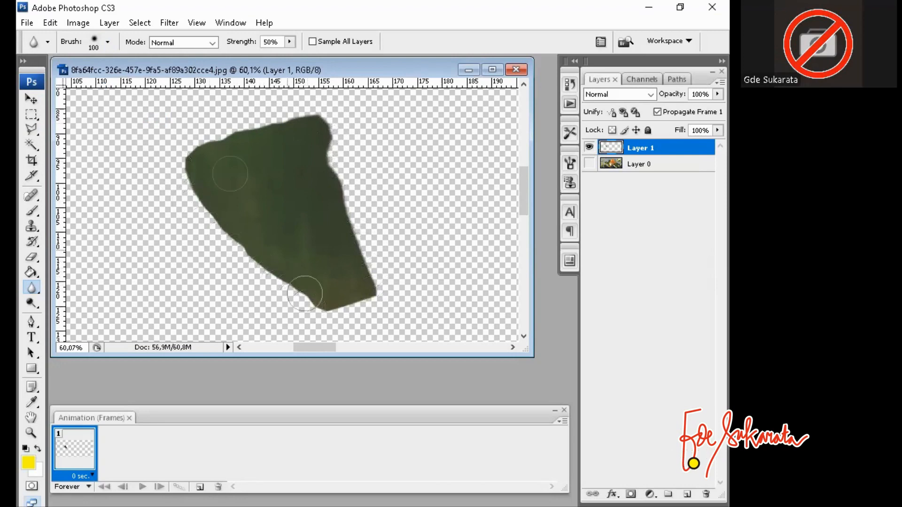
Step: Raise the Blur brush hardness further and blur all around the leaf patch's outline until its edges are soft
{"action": "left_click", "coordinate": [105, 40]}
{"action": "left_click", "coordinate": [84, 126]}
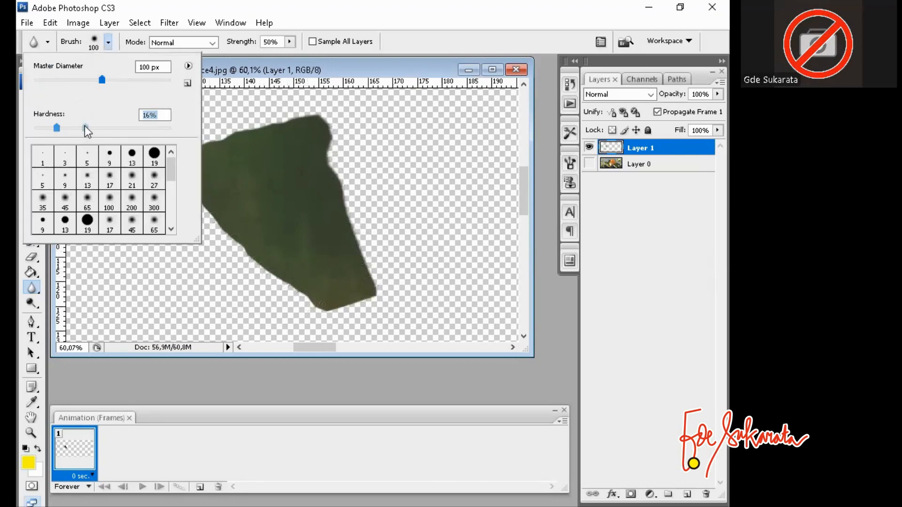
{"action": "mouse_move", "coordinate": [333, 125]}
{"action": "left_mouse_down"}
{"action": "mouse_move", "coordinate": [326, 182]}
{"action": "mouse_move", "coordinate": [319, 171]}
{"action": "mouse_move", "coordinate": [356, 211]}
{"action": "mouse_move", "coordinate": [378, 285]}
{"action": "left_mouse_up"}
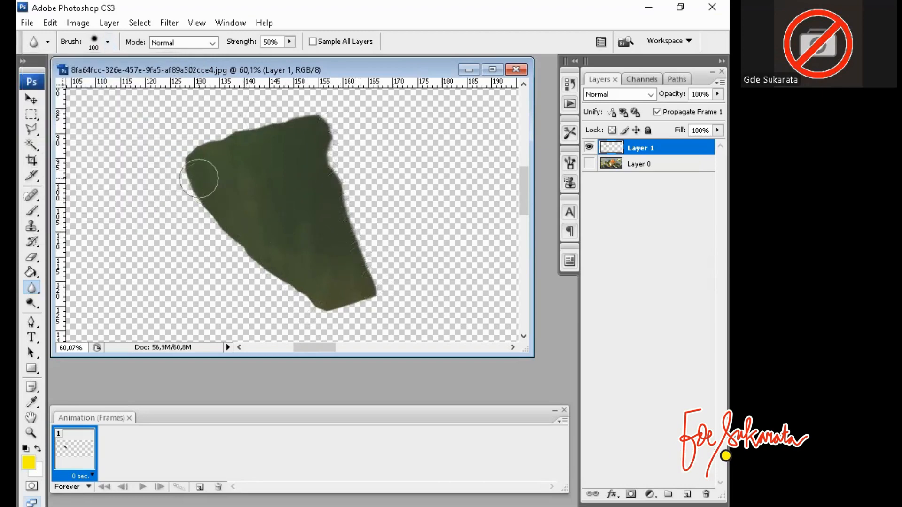
{"action": "mouse_move", "coordinate": [199, 178]}
{"action": "left_mouse_down"}
{"action": "mouse_move", "coordinate": [223, 237]}
{"action": "mouse_move", "coordinate": [217, 251]}
{"action": "mouse_move", "coordinate": [267, 252]}
{"action": "mouse_move", "coordinate": [305, 316]}
{"action": "mouse_move", "coordinate": [320, 320]}
{"action": "mouse_move", "coordinate": [208, 196]}
{"action": "mouse_move", "coordinate": [184, 142]}
{"action": "mouse_move", "coordinate": [235, 131]}
{"action": "mouse_move", "coordinate": [279, 135]}
{"action": "mouse_move", "coordinate": [231, 134]}
{"action": "mouse_move", "coordinate": [258, 119]}
{"action": "mouse_move", "coordinate": [284, 132]}
{"action": "mouse_move", "coordinate": [316, 121]}
{"action": "mouse_move", "coordinate": [271, 121]}
{"action": "mouse_move", "coordinate": [364, 225]}
{"action": "left_mouse_up"}
{"action": "mouse_move", "coordinate": [369, 290]}
{"action": "left_mouse_down"}
{"action": "mouse_move", "coordinate": [319, 295]}
{"action": "mouse_move", "coordinate": [346, 298]}
{"action": "mouse_move", "coordinate": [378, 277]}
{"action": "mouse_move", "coordinate": [363, 282]}
{"action": "mouse_move", "coordinate": [350, 198]}
{"action": "mouse_move", "coordinate": [332, 168]}
{"action": "mouse_move", "coordinate": [326, 192]}
{"action": "mouse_move", "coordinate": [372, 244]}
{"action": "left_mouse_up"}
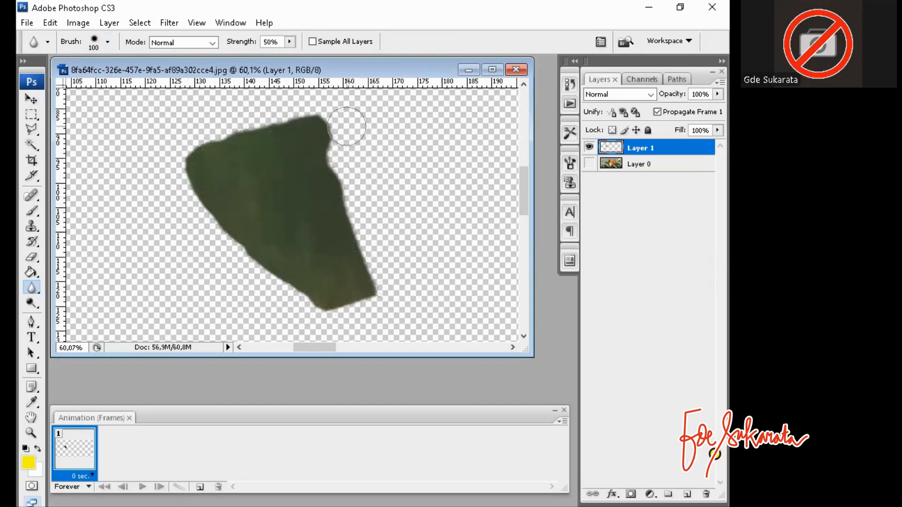
{"action": "mouse_move", "coordinate": [196, 186]}
{"action": "left_mouse_down"}
{"action": "mouse_move", "coordinate": [296, 300]}
{"action": "mouse_move", "coordinate": [330, 319]}
{"action": "mouse_move", "coordinate": [339, 302]}
{"action": "left_mouse_up"}
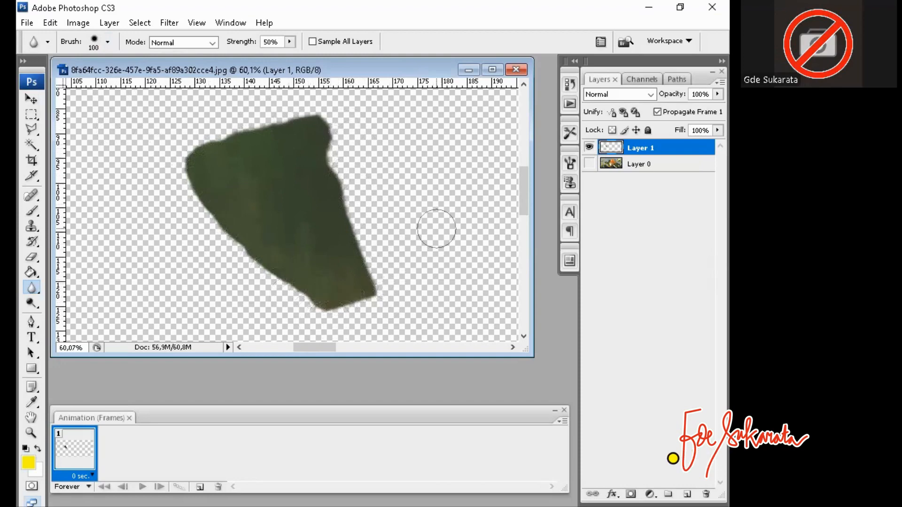
Step: Show Layer 0 again and match Layer 1 to the surrounding leaf with Brightness/Contrast at brightness -5 and contrast +12
{"action": "left_click", "coordinate": [590, 164]}
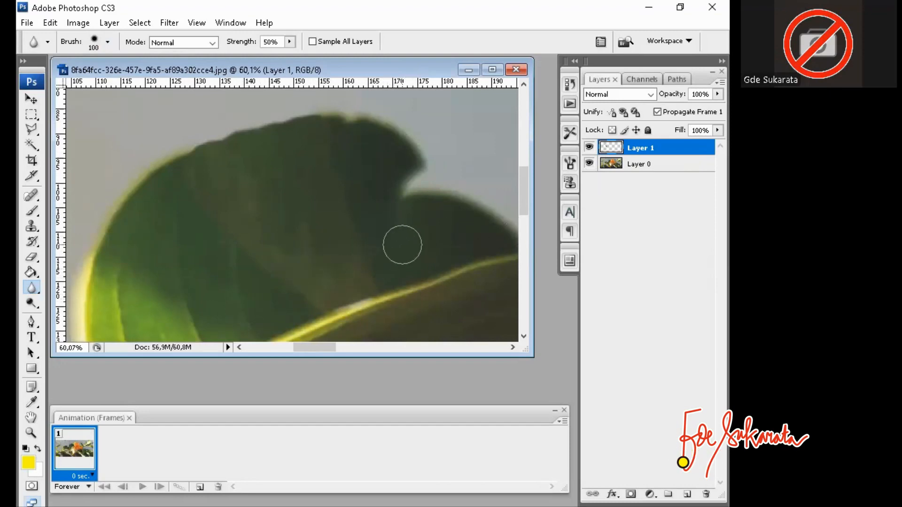
{"action": "key", "text": "ctrl+minus"}
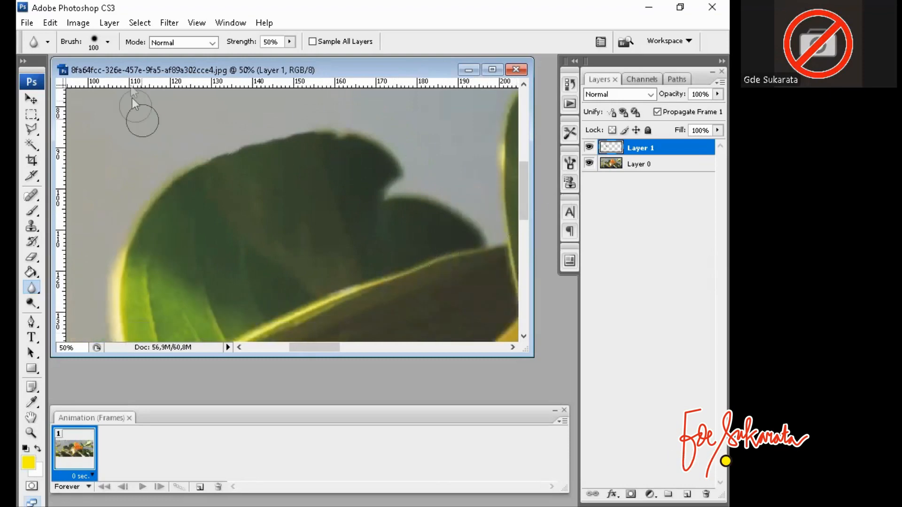
{"action": "left_click", "coordinate": [78, 22]}
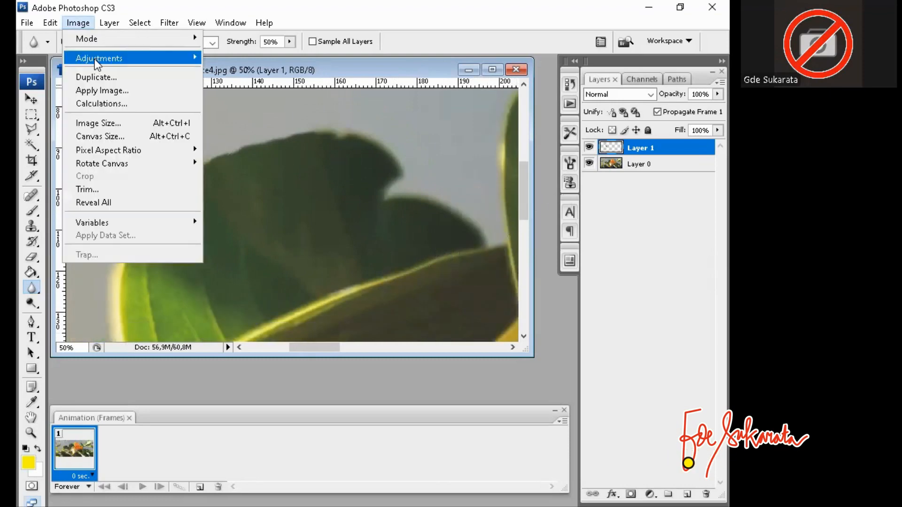
{"action": "mouse_move", "coordinate": [194, 57]}
{"action": "left_click", "coordinate": [309, 139]}
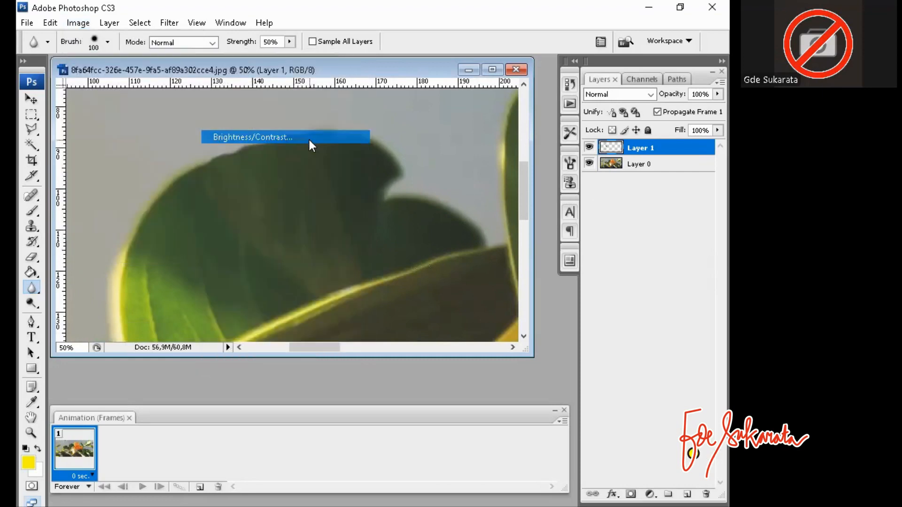
{"action": "left_click_drag", "start_coordinate": [400, 407], "coordinate": [409, 458]}
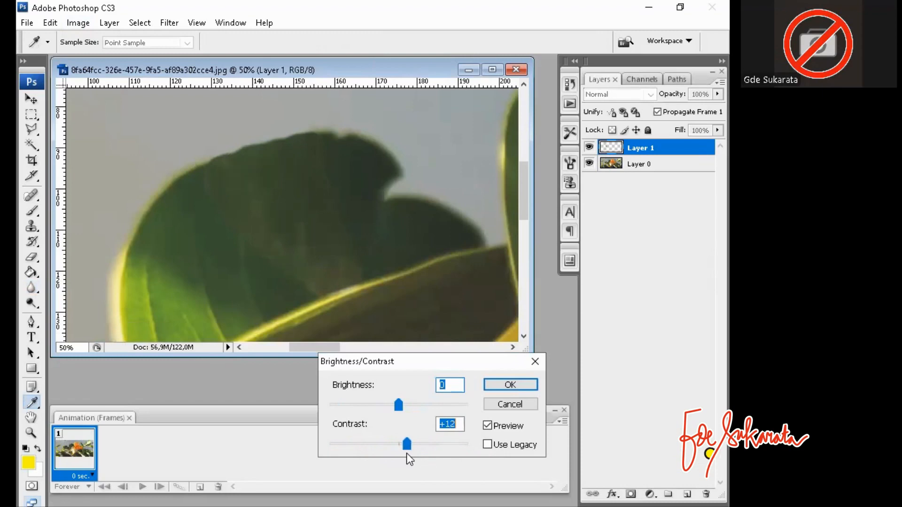
{"action": "left_click_drag", "start_coordinate": [402, 415], "coordinate": [398, 412]}
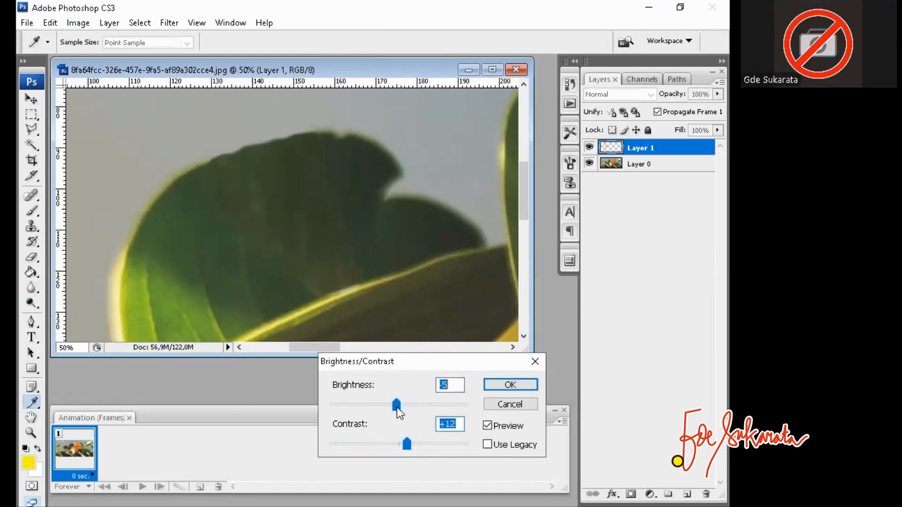
{"action": "left_click", "coordinate": [511, 385]}
Step: View the whole photo at 8.33% and examine how the repaired leaf blends with its surroundings
{"action": "key", "text": "r"}
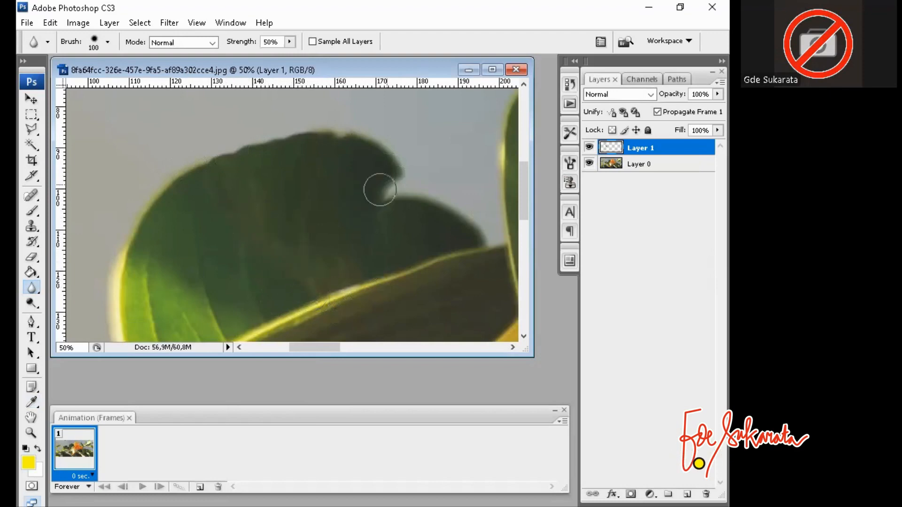
{"action": "key", "text": "ctrl+minus"}
{"action": "key", "text": "ctrl+minus"}
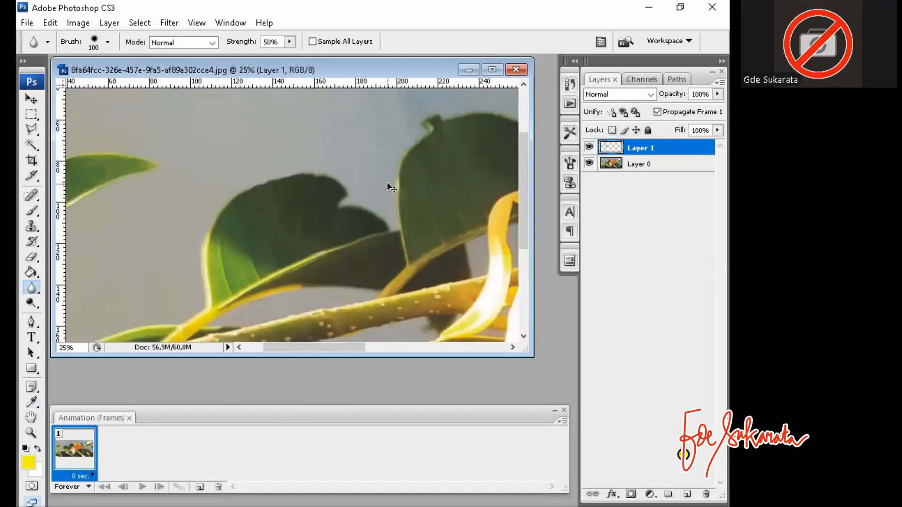
{"action": "key", "text": "ctrl+minus"}
{"action": "key", "text": "ctrl+minus"}
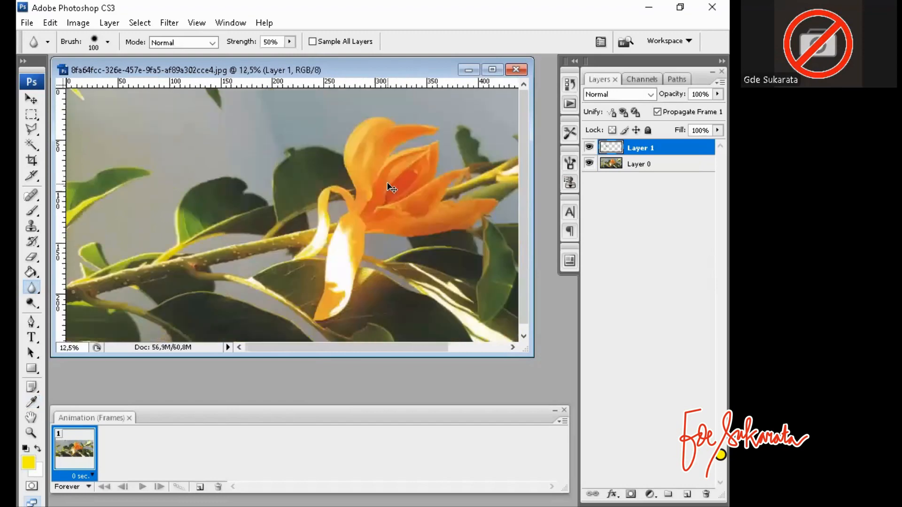
{"action": "key", "text": "ctrl+minus"}
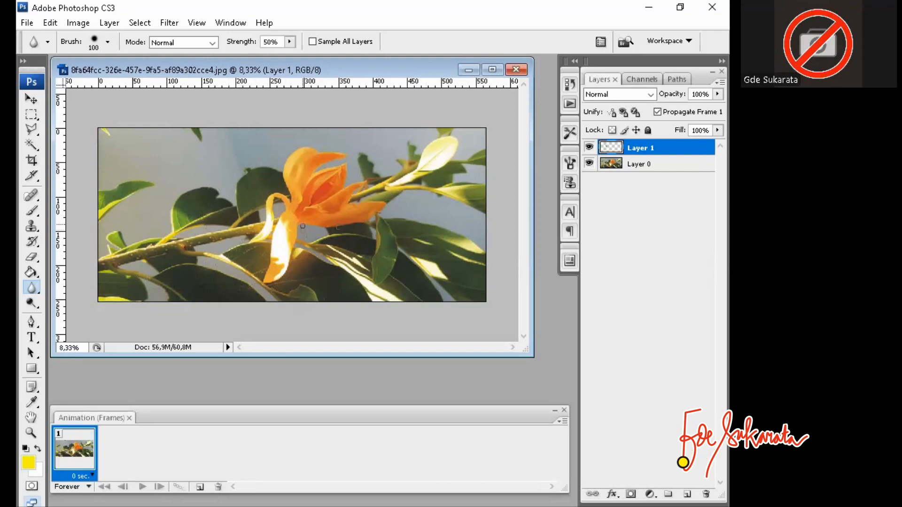
Step: Save the layered photo as a Photoshop PSD file named modified_image in the 001_PSD folder
{"action": "left_click", "coordinate": [27, 23]}
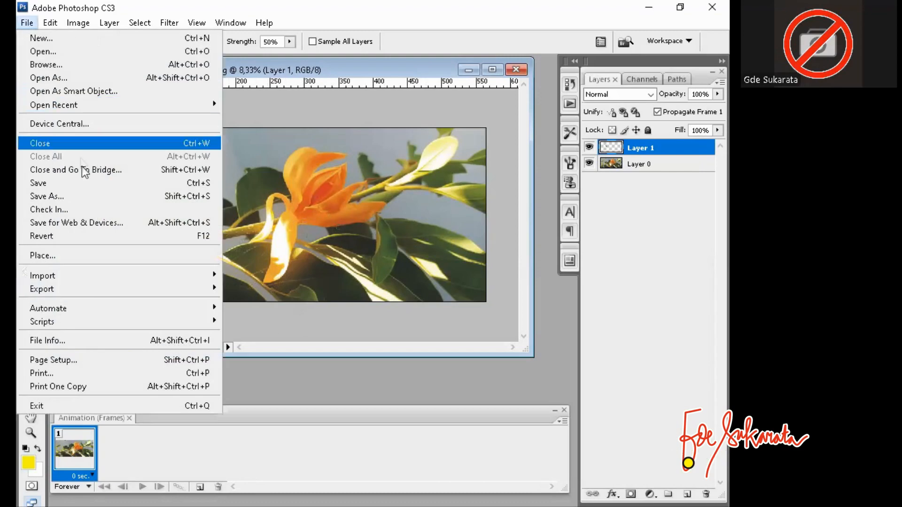
{"action": "left_click", "coordinate": [90, 194]}
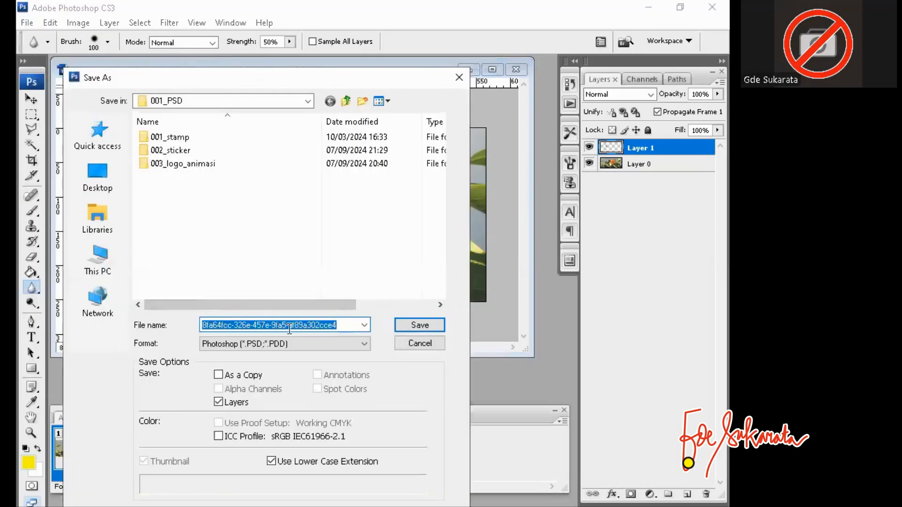
{"action": "type", "text": "mo"}
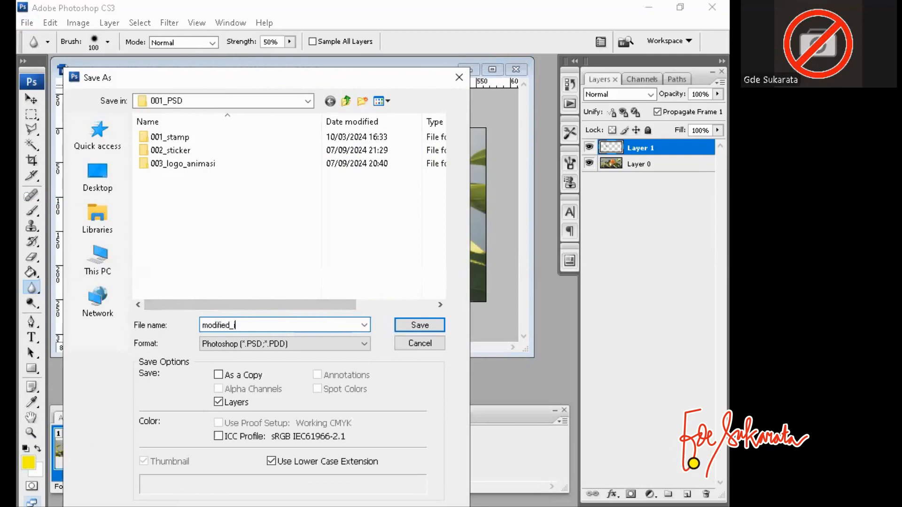
{"action": "type", "text": "dified_image"}
{"action": "key", "text": "Return"}
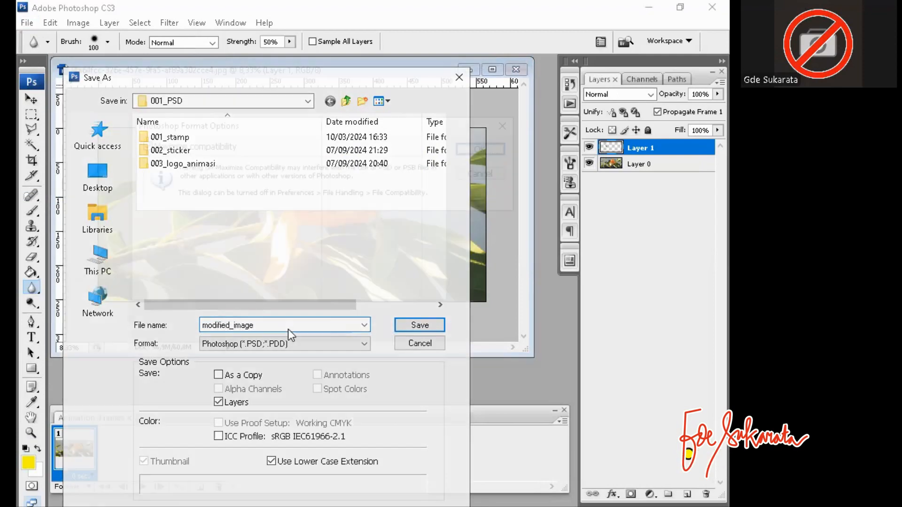
{"action": "left_click", "coordinate": [469, 149]}
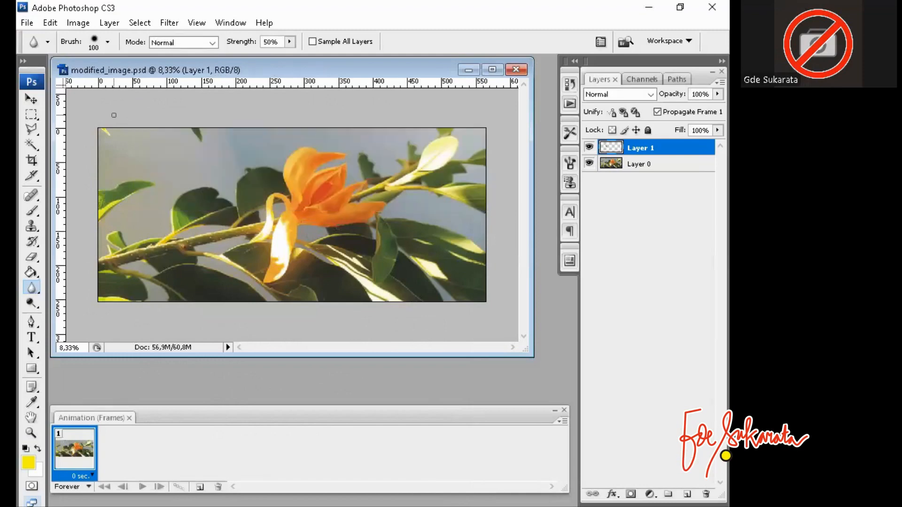
Step: Save a JPEG copy named modified_image copy.jpg in the 001_PSD folder at quality 12 (Maximum) with the Baseline ("Standard") format option
{"action": "left_click", "coordinate": [26, 23]}
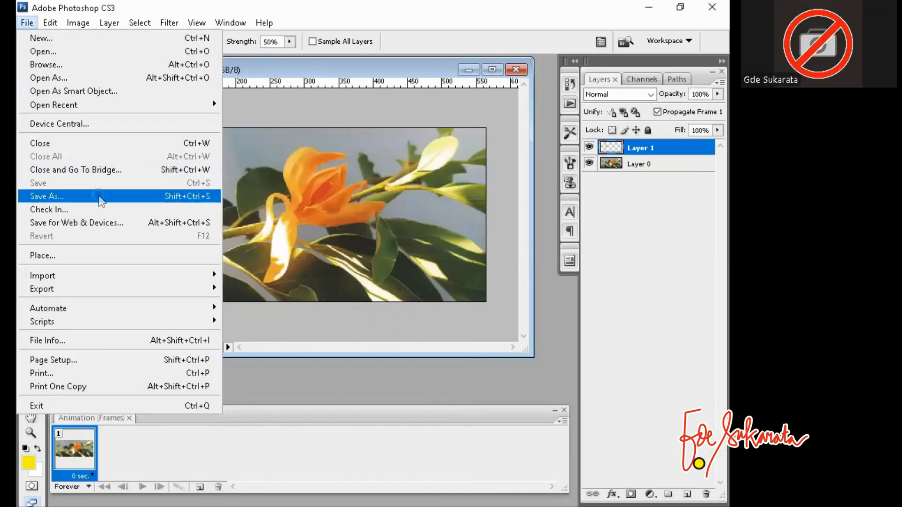
{"action": "left_click", "coordinate": [47, 196]}
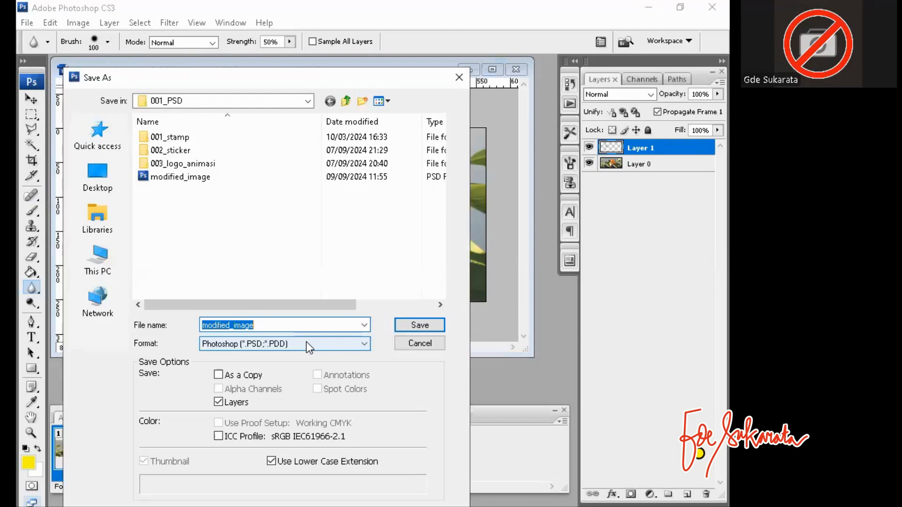
{"action": "left_click", "coordinate": [306, 342]}
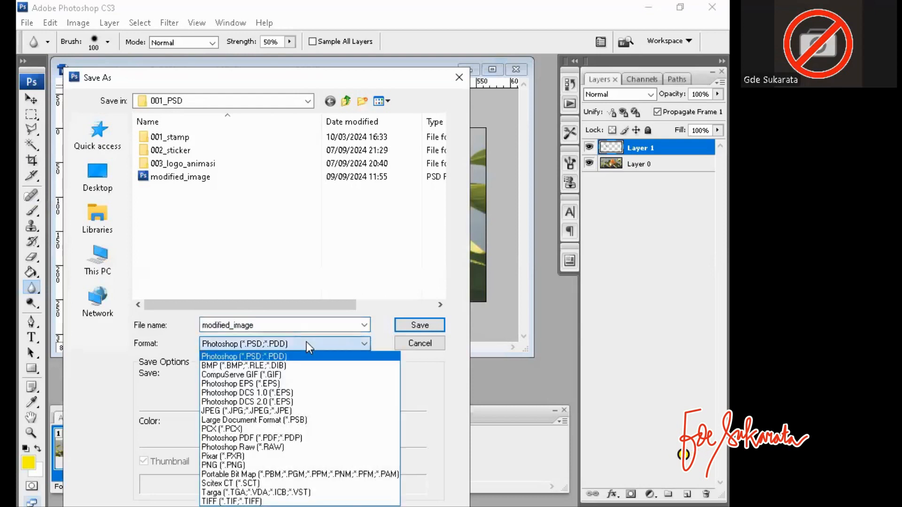
{"action": "left_click", "coordinate": [300, 410]}
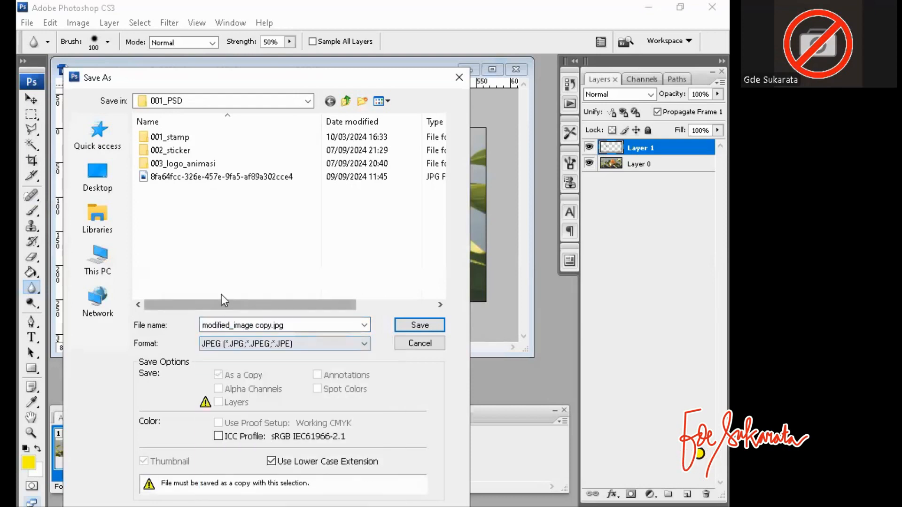
{"action": "left_click", "coordinate": [415, 322]}
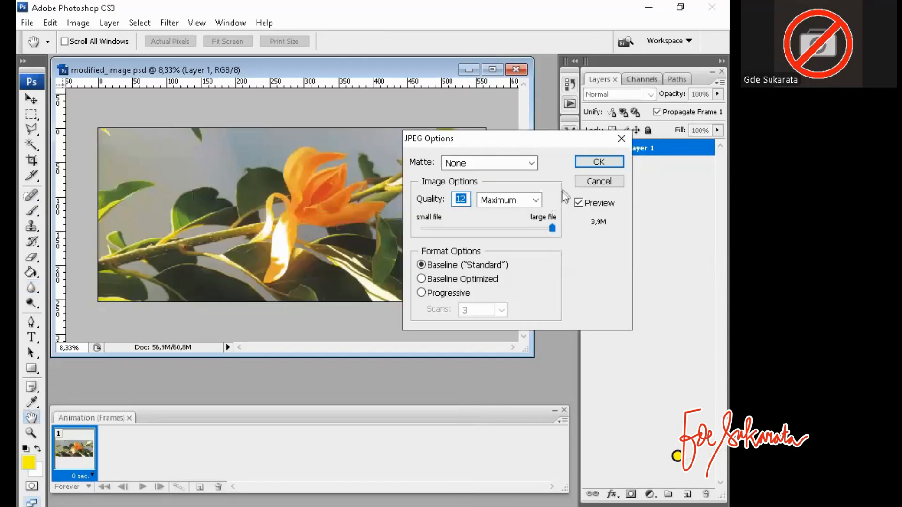
{"action": "left_click", "coordinate": [596, 161]}
{"action": "key", "text": "r"}
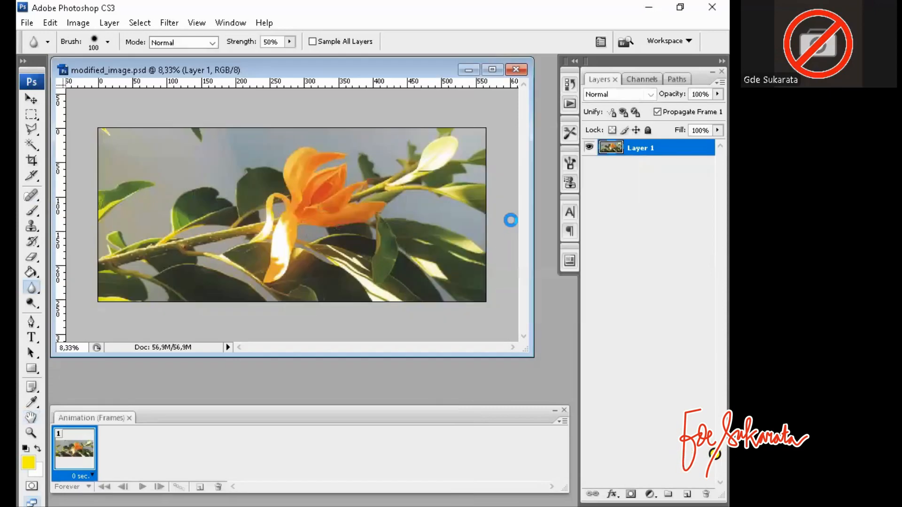